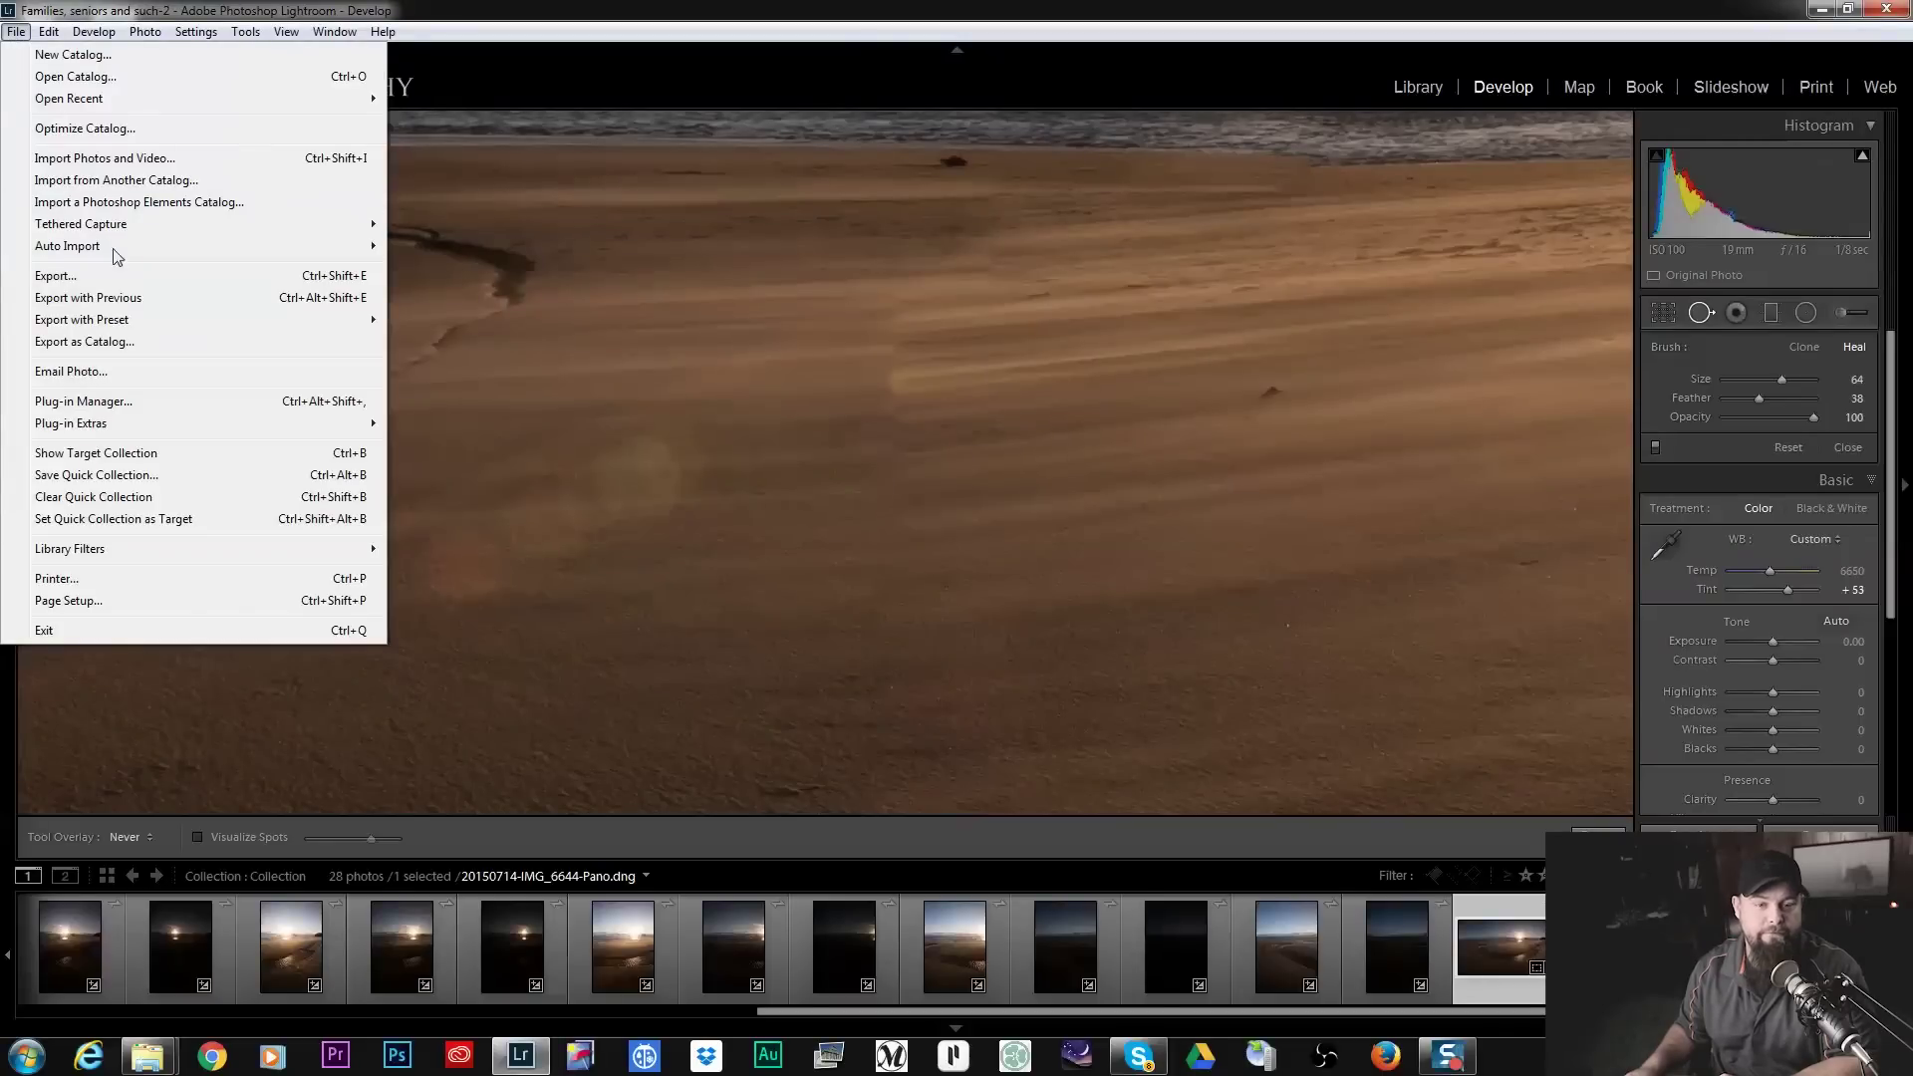
# - Open the Import dialog on the EOS_DIGITAL card and show all 332 photos, not just new ones
pyautogui.click(81, 157)
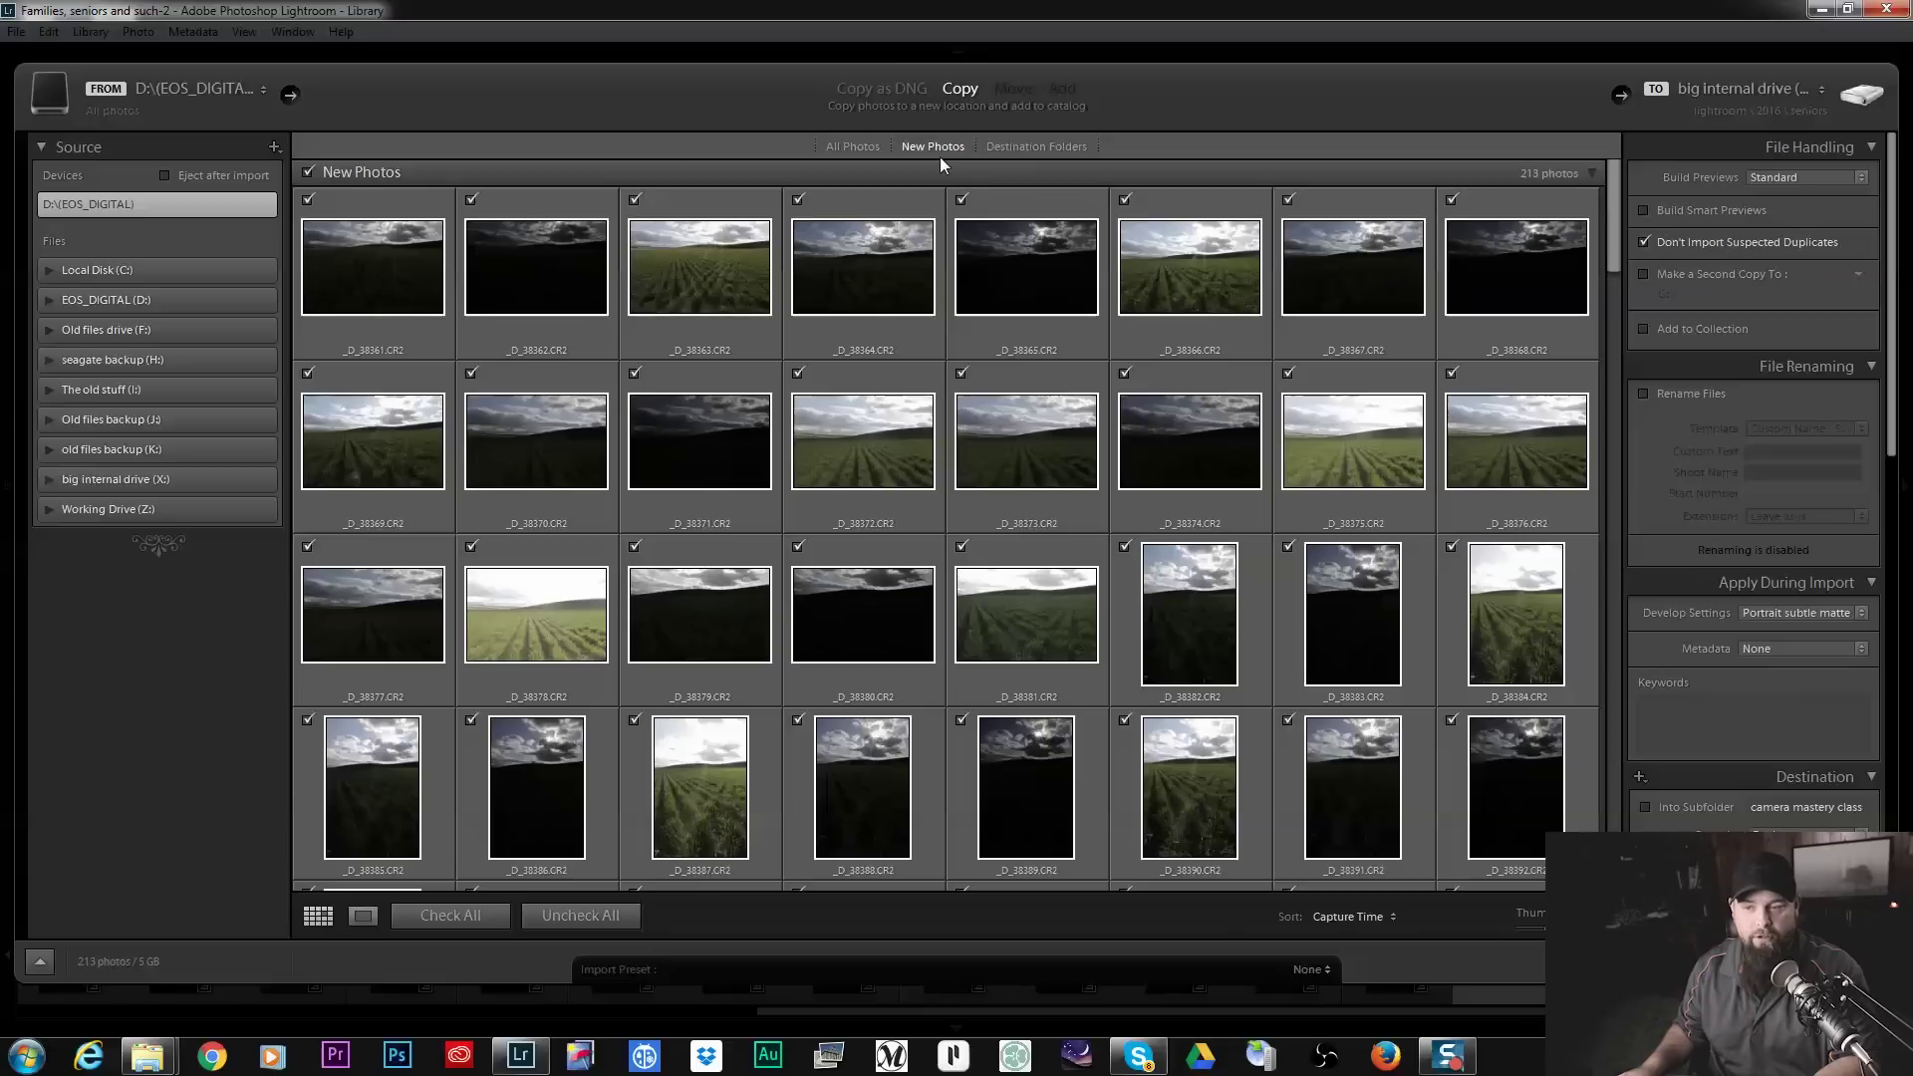
pyautogui.click(865, 146)
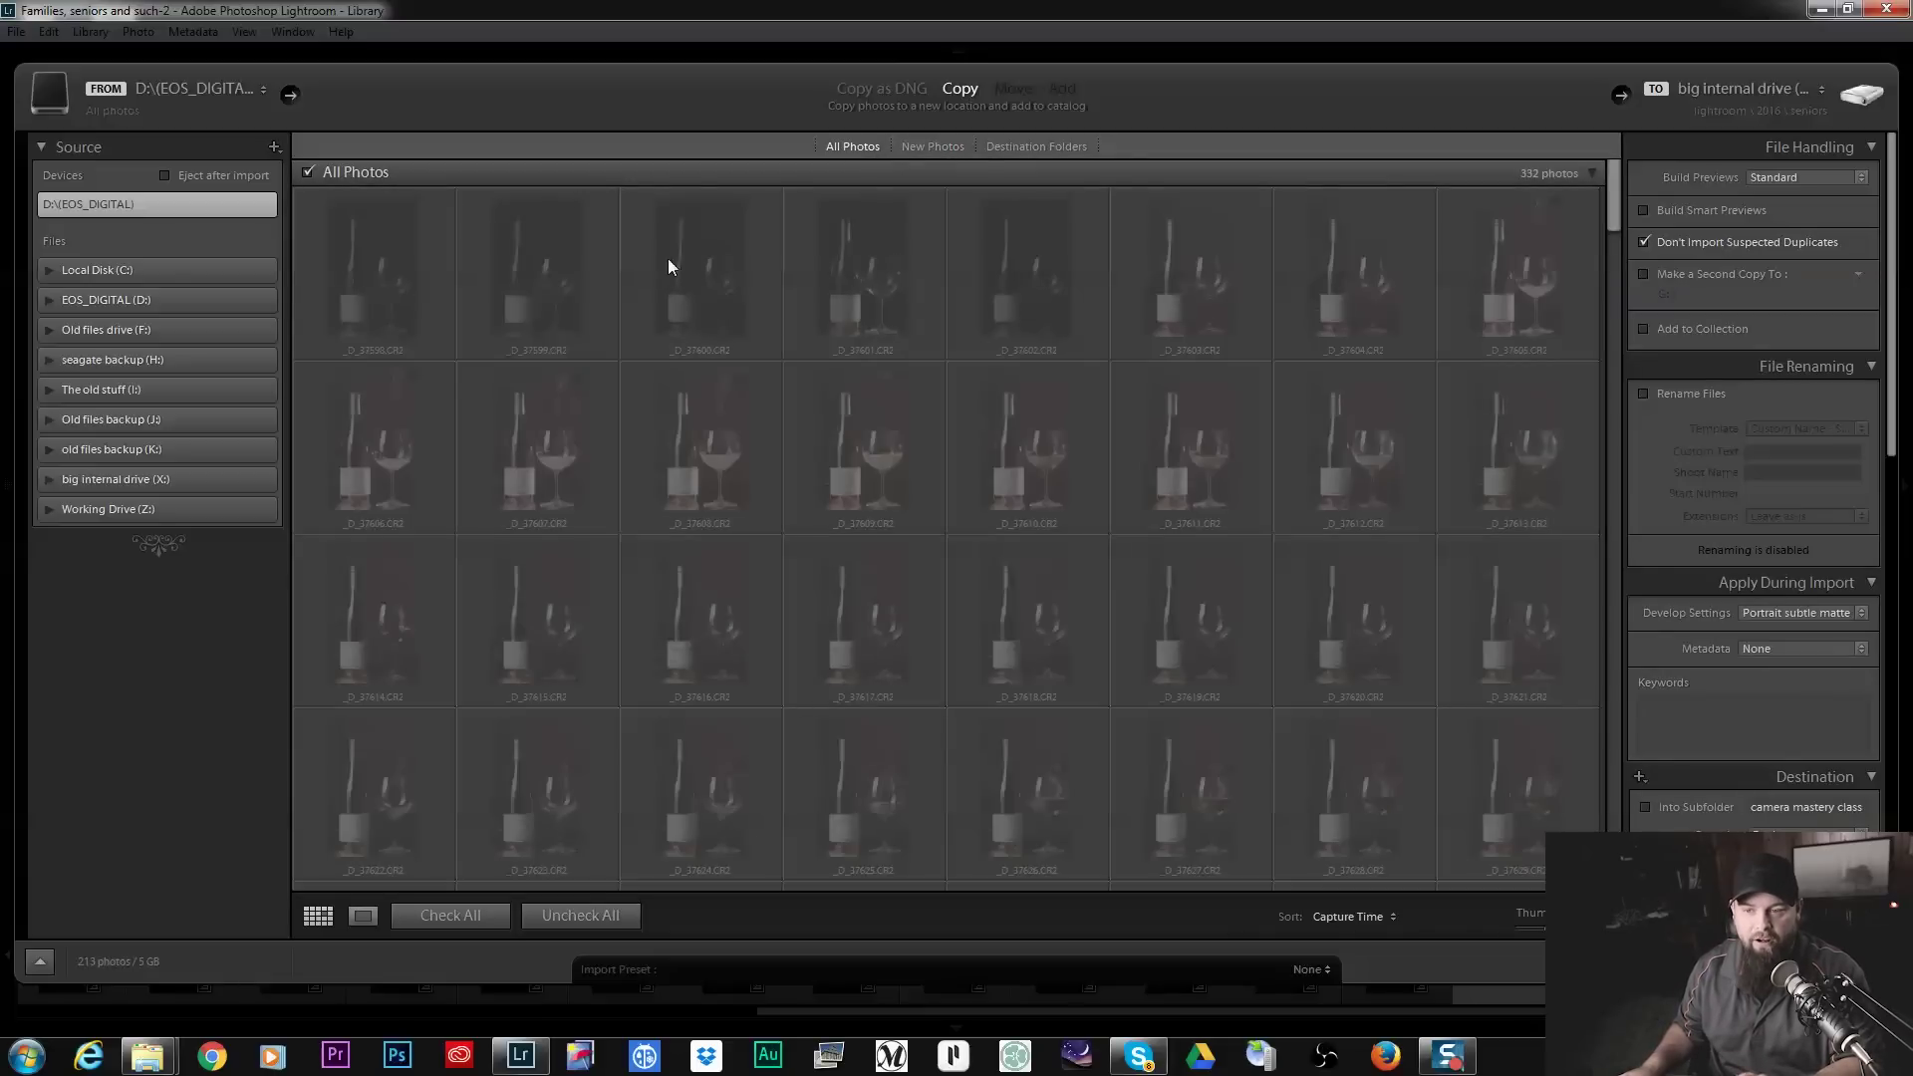
pyautogui.scroll(-15, 889, 496)
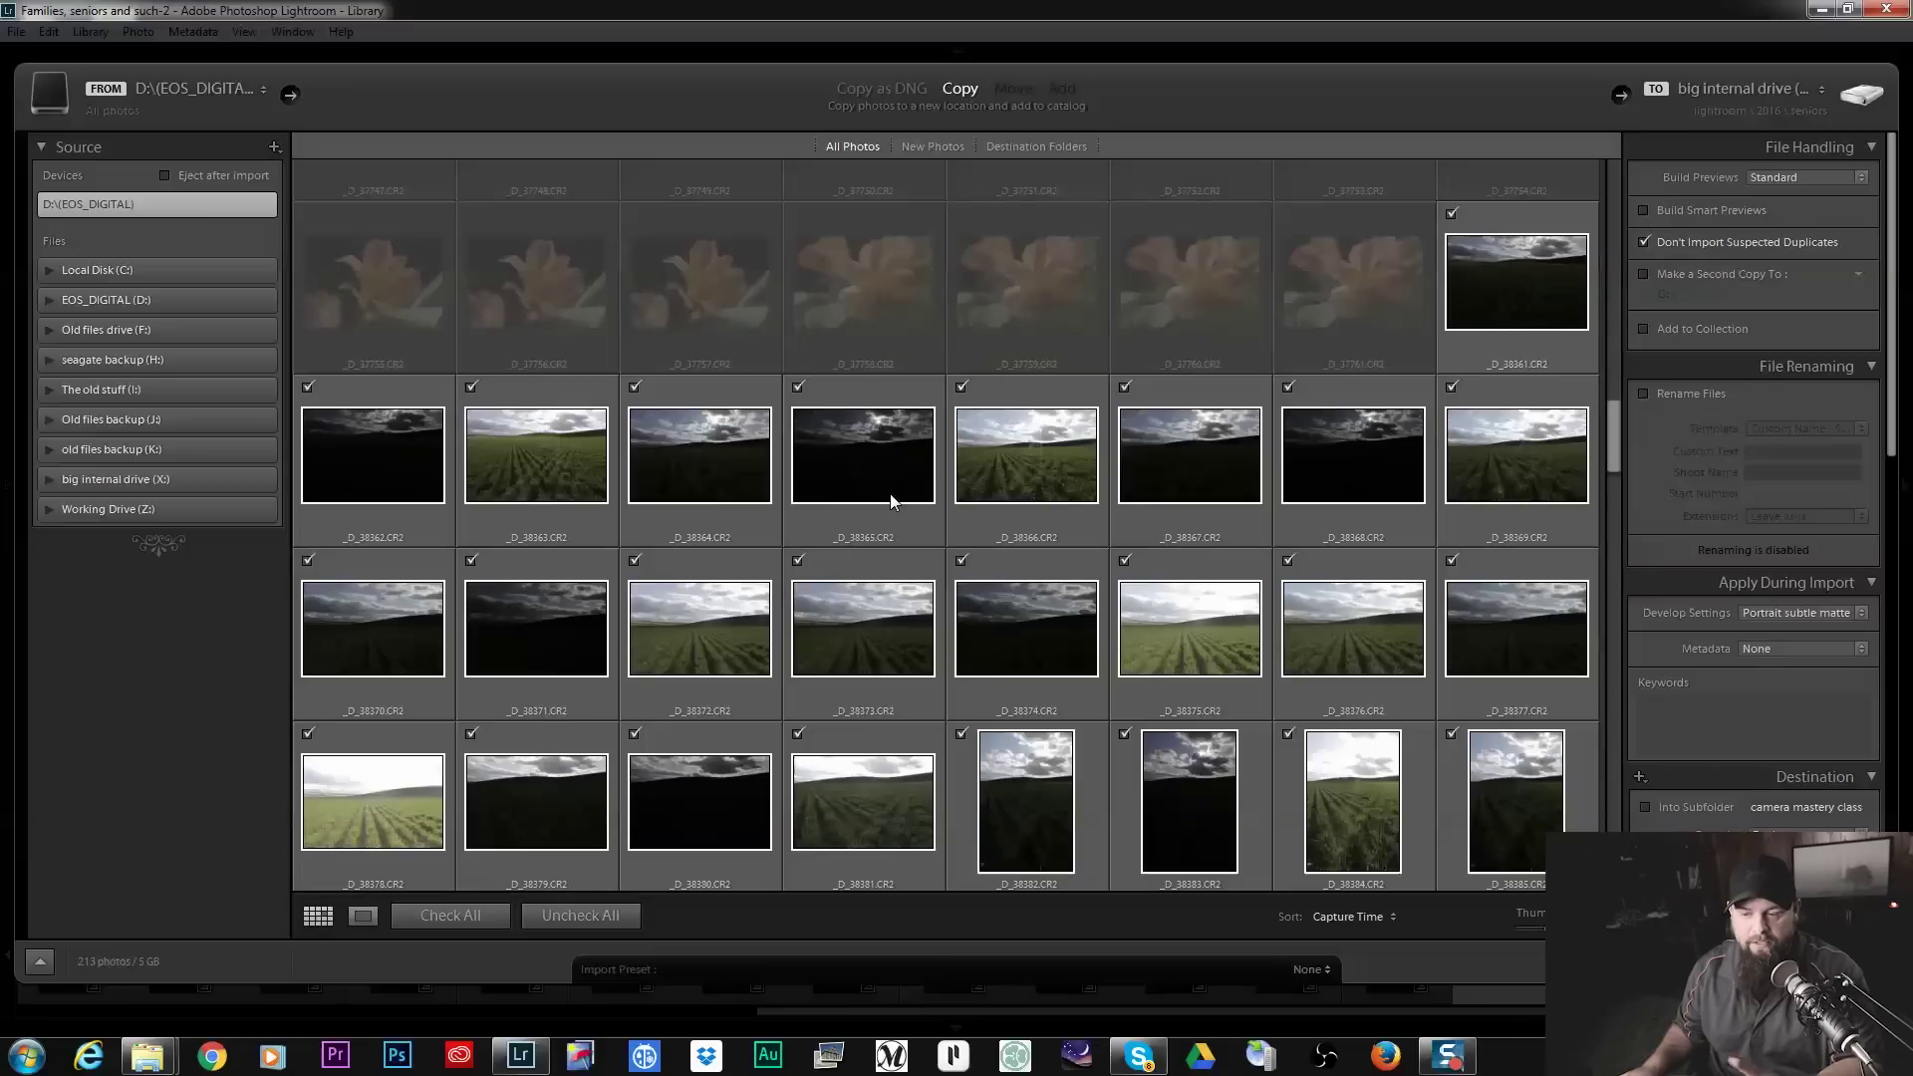
pyautogui.scroll(12, 890, 495)
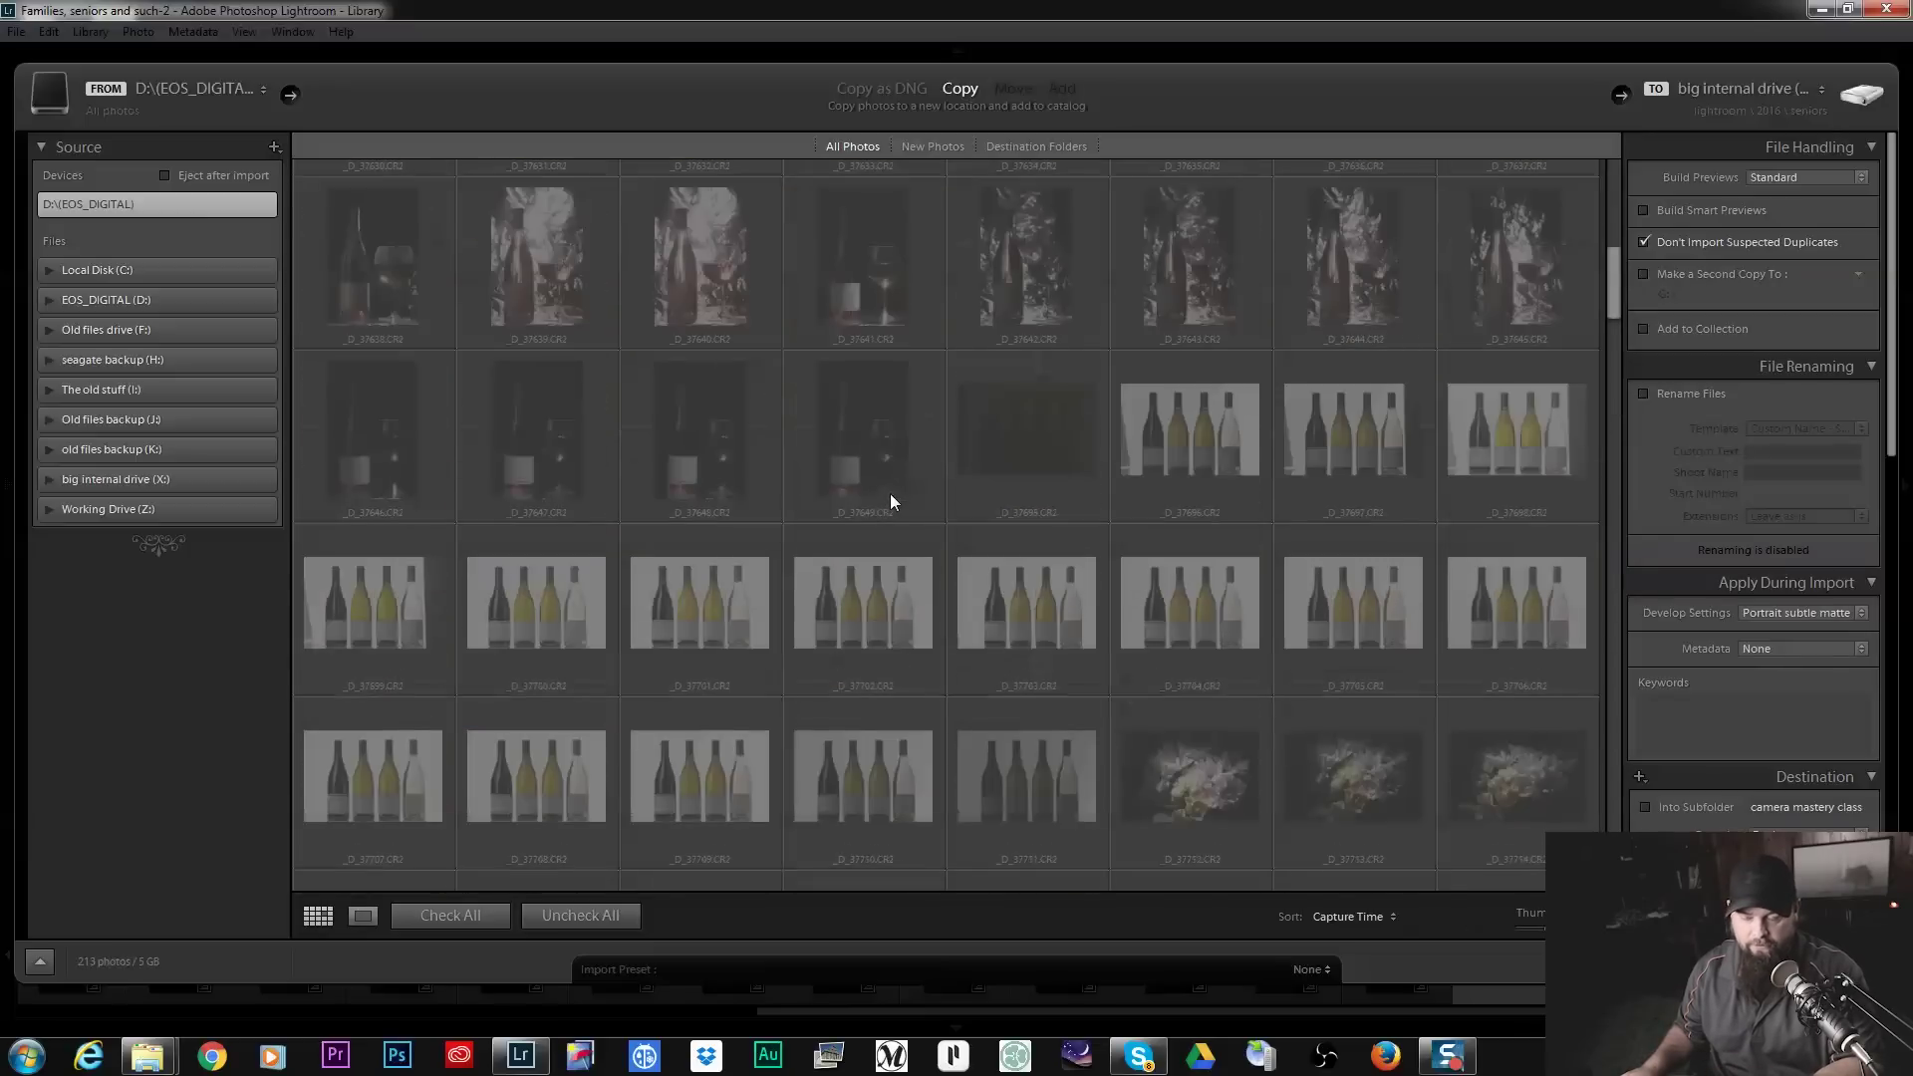
pyautogui.moveTo(888, 495)
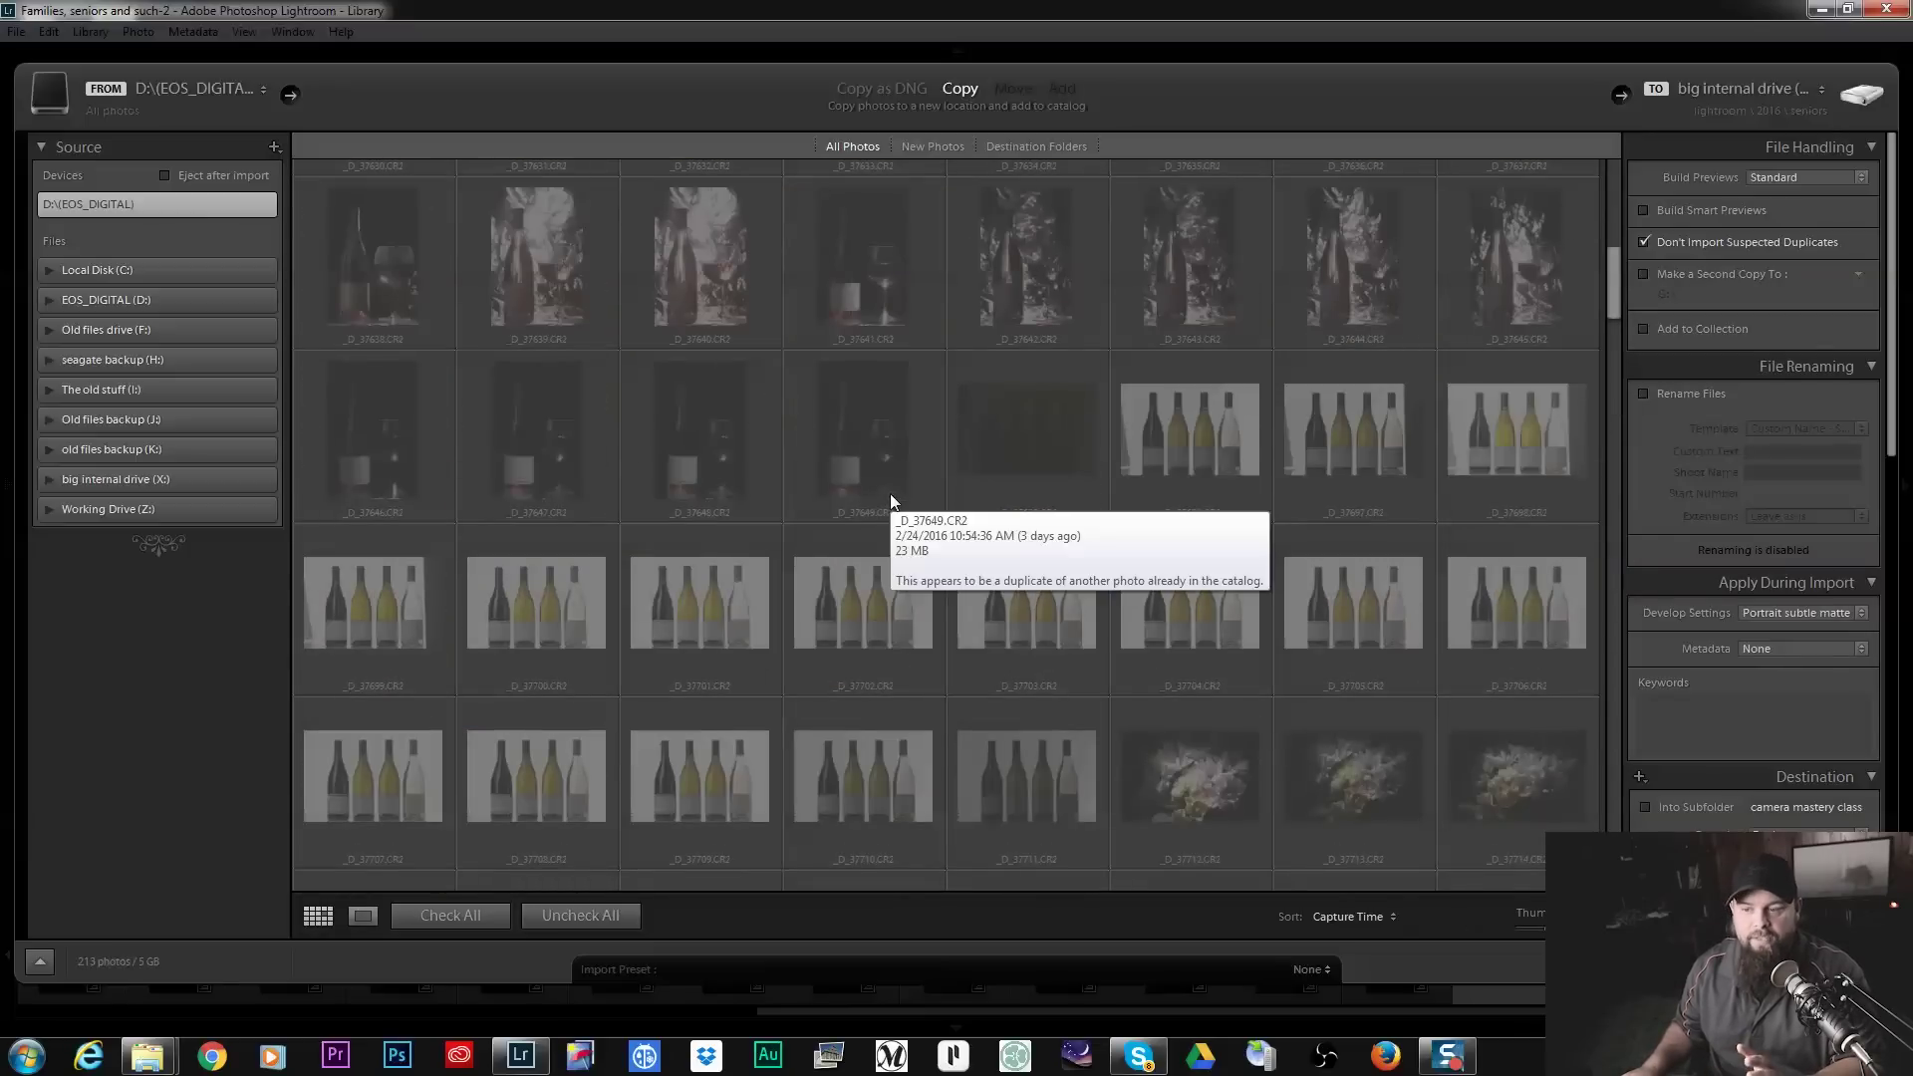
pyautogui.click(950, 145)
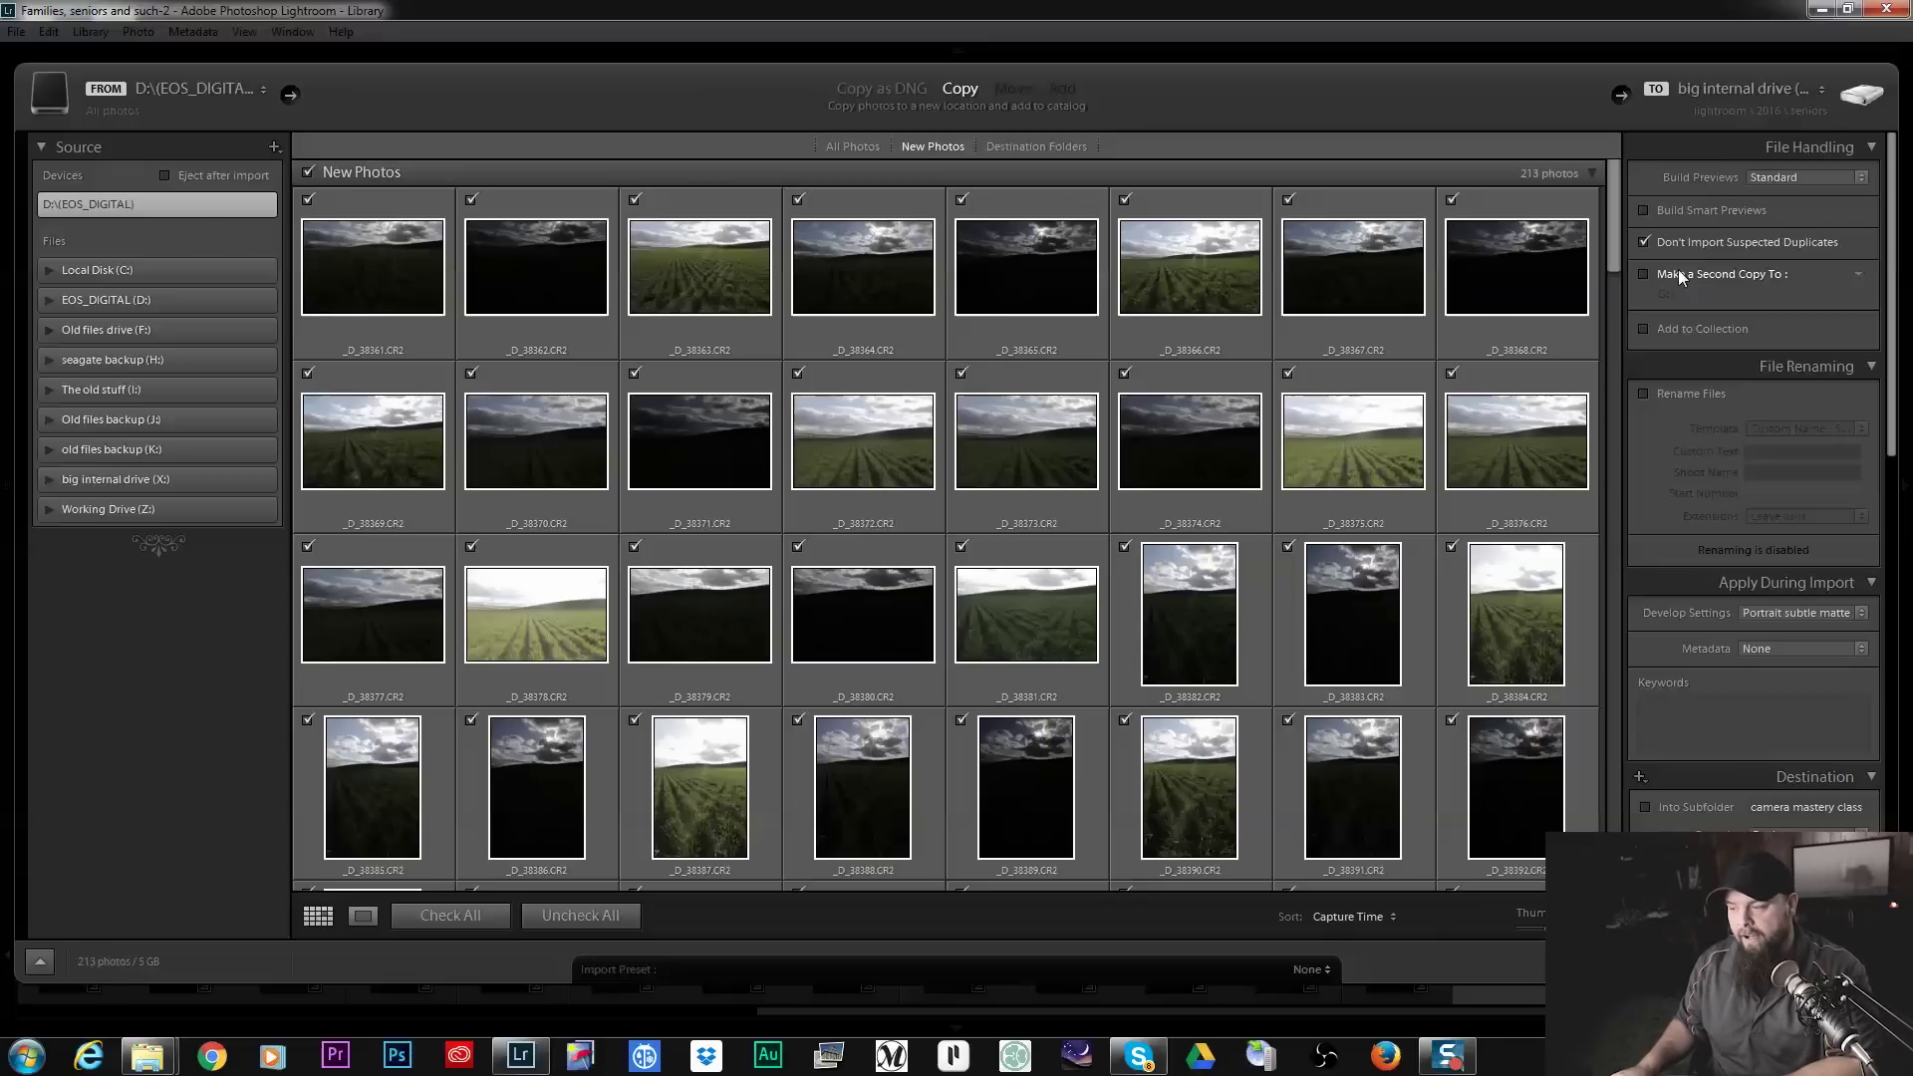
pyautogui.click(1687, 324)
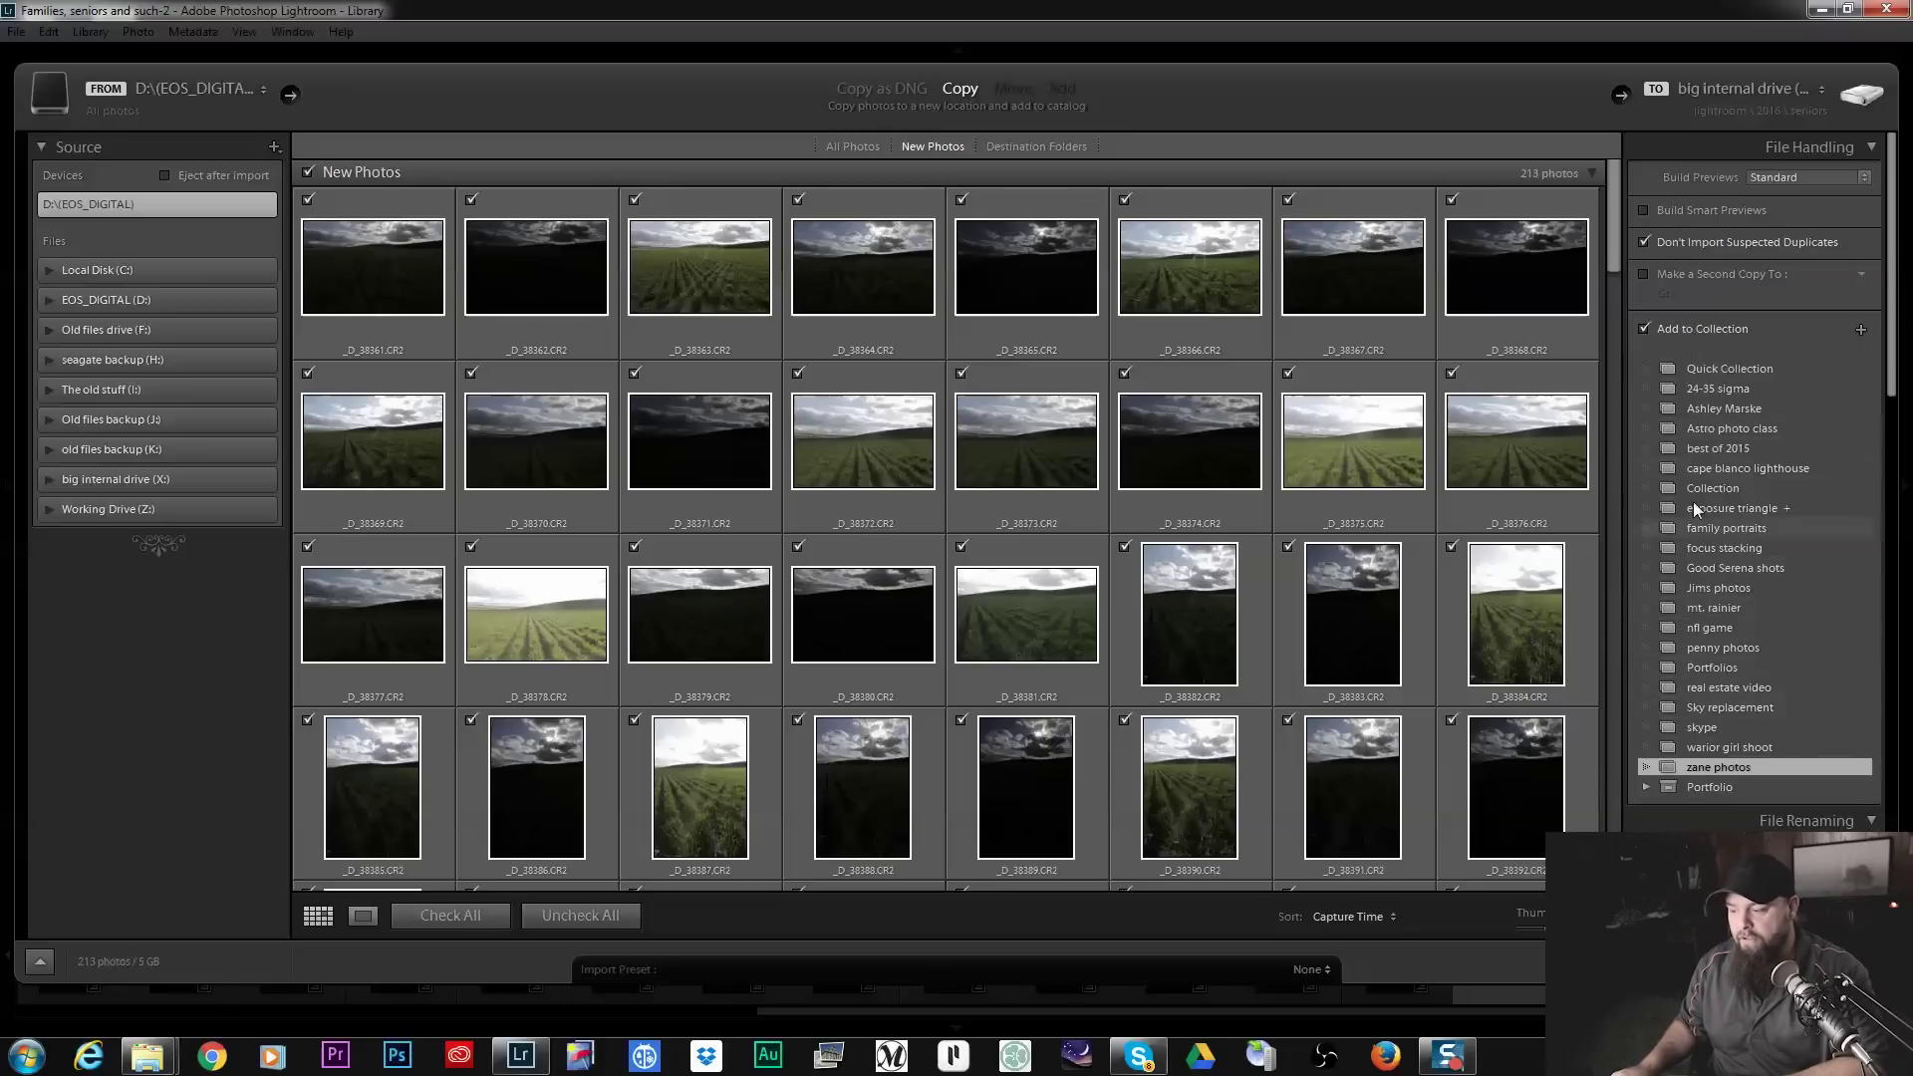
pyautogui.click(1671, 323)
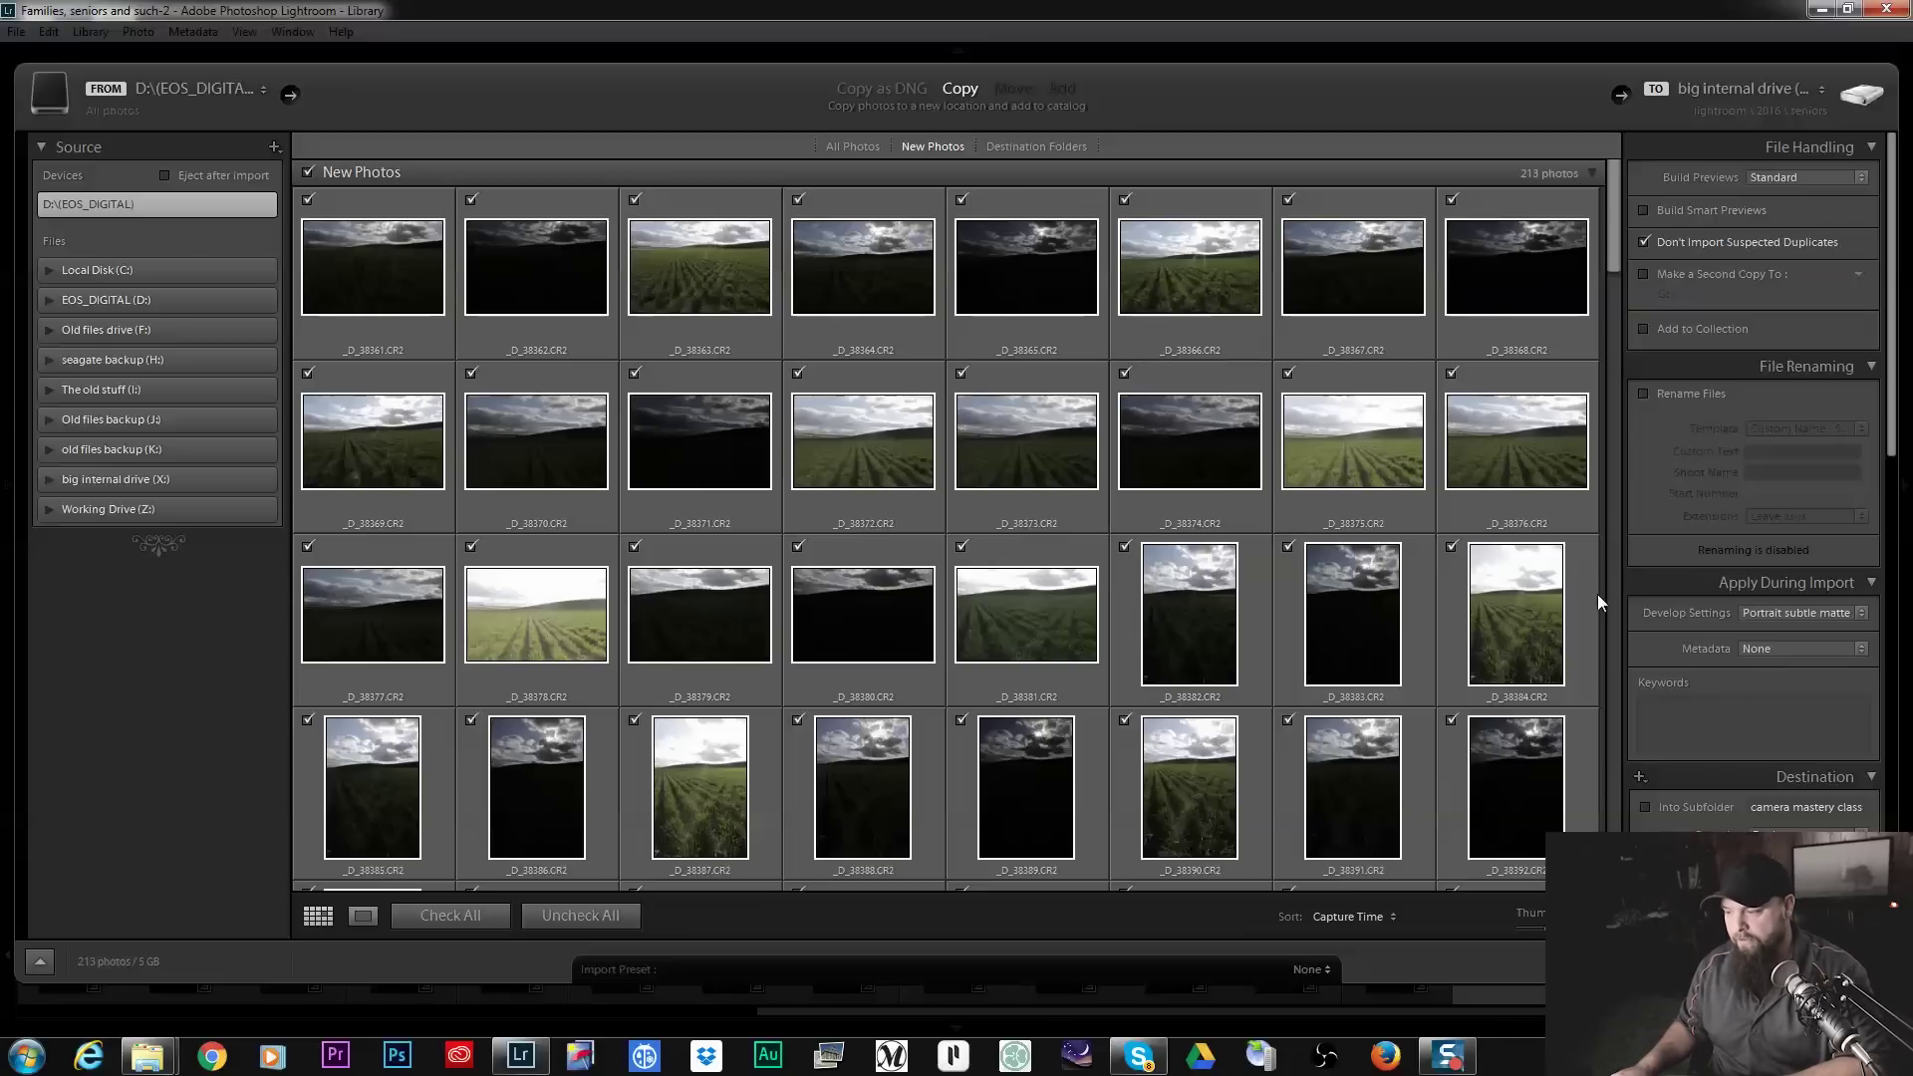
pyautogui.scroll(-3, 1722, 411)
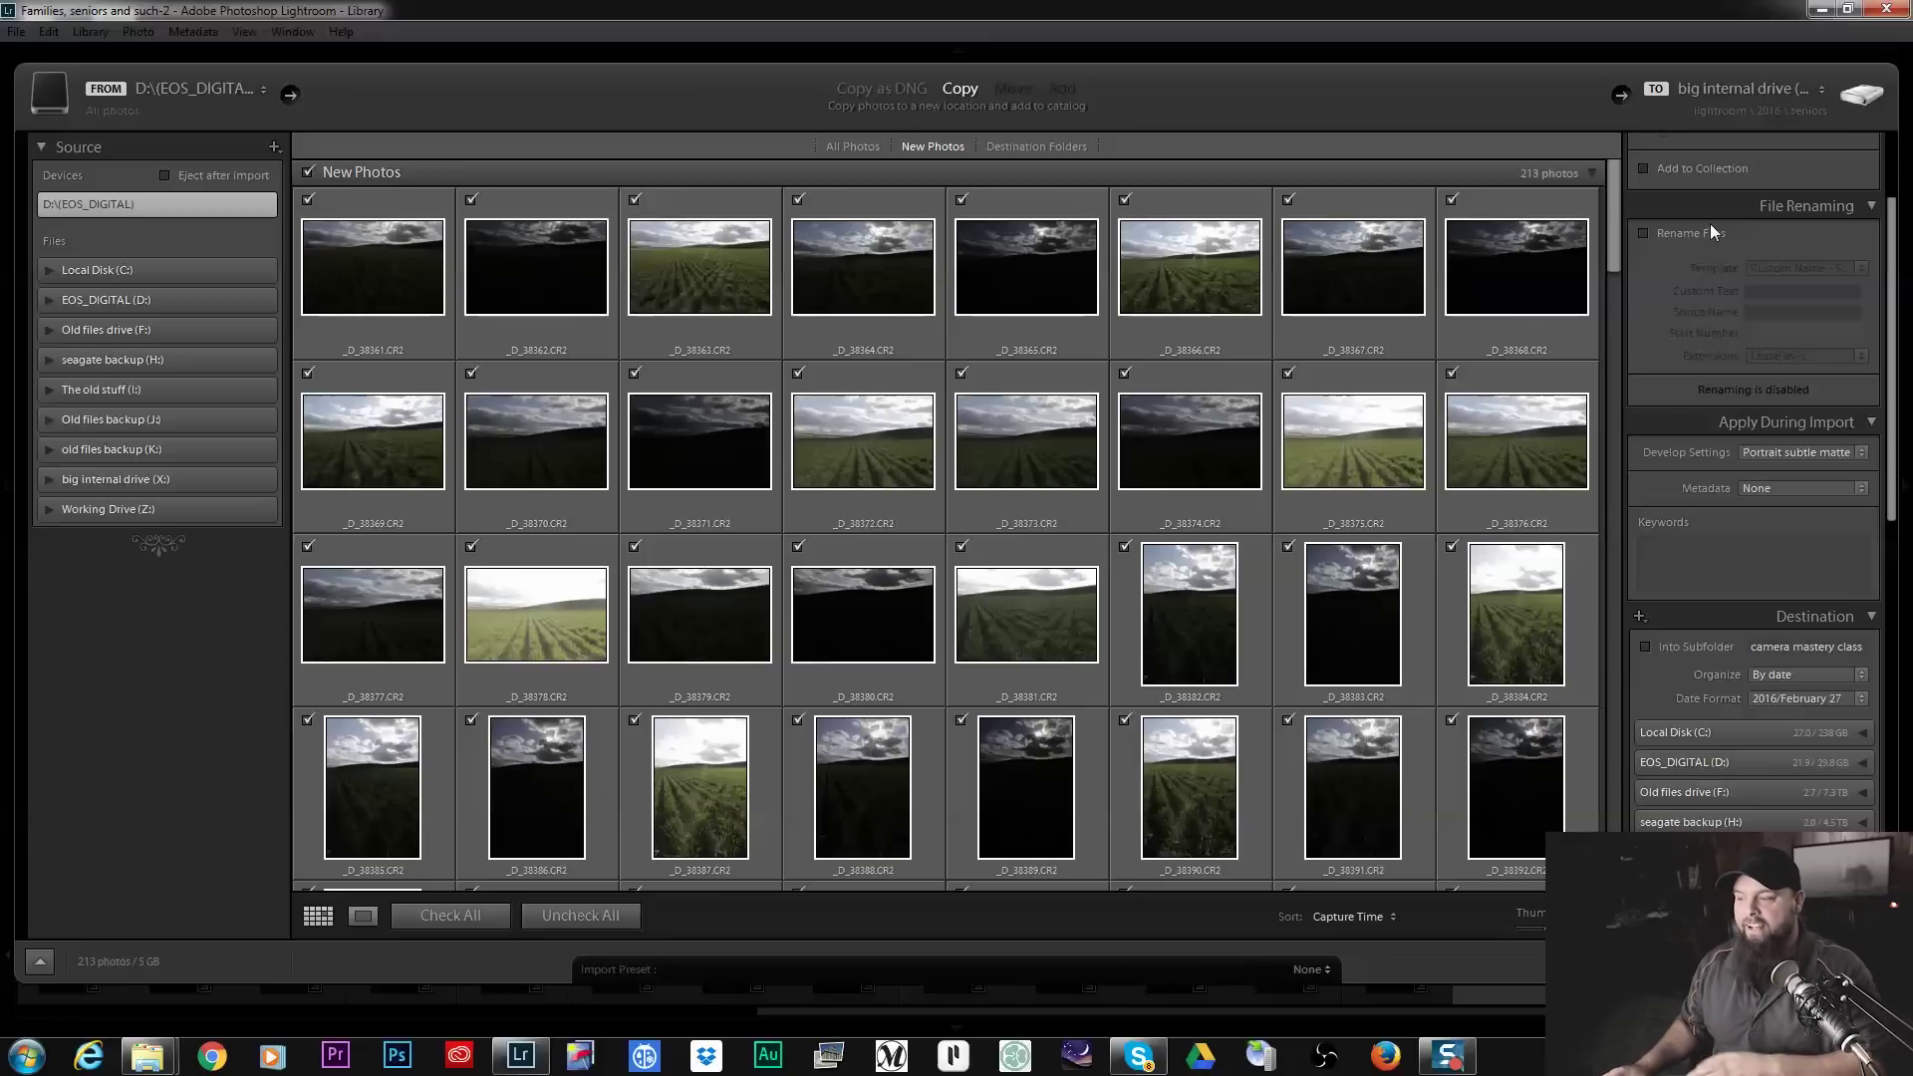
pyautogui.scroll(-3, 1740, 468)
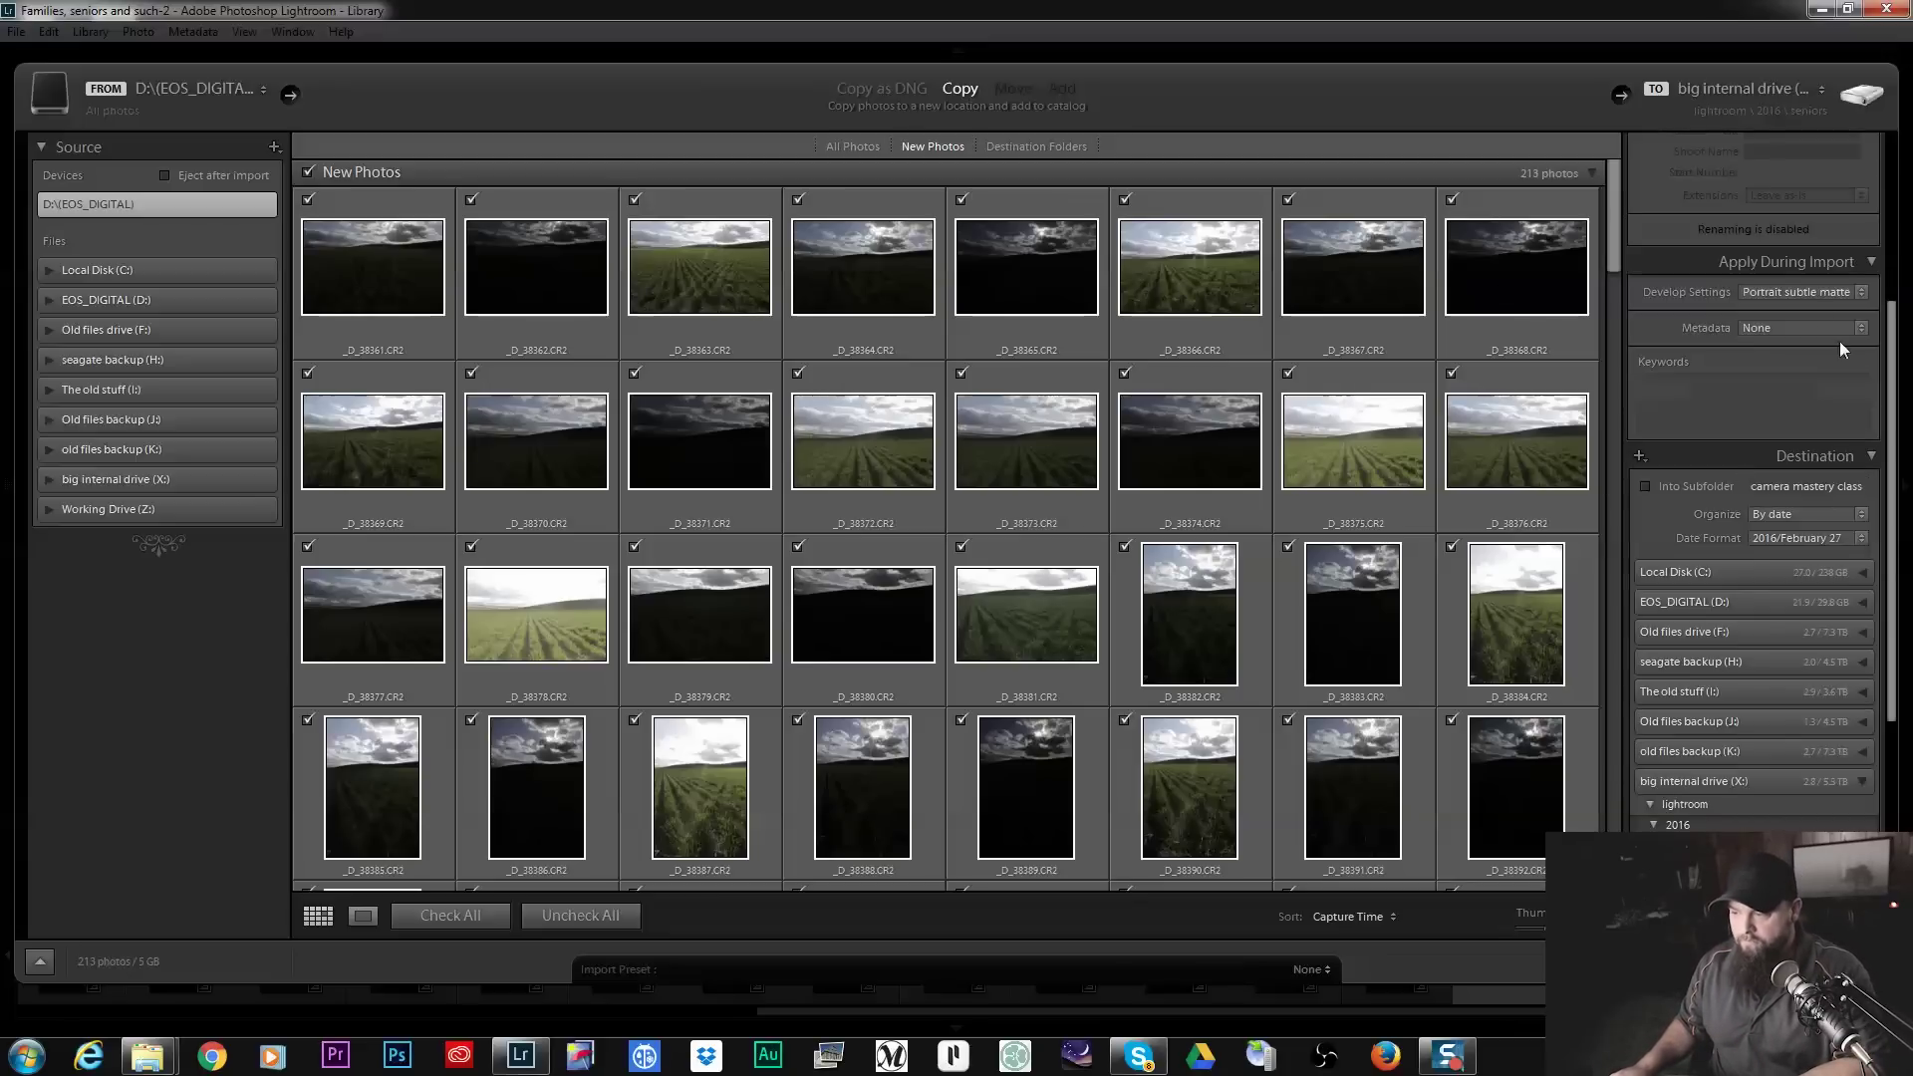
pyautogui.click(1757, 297)
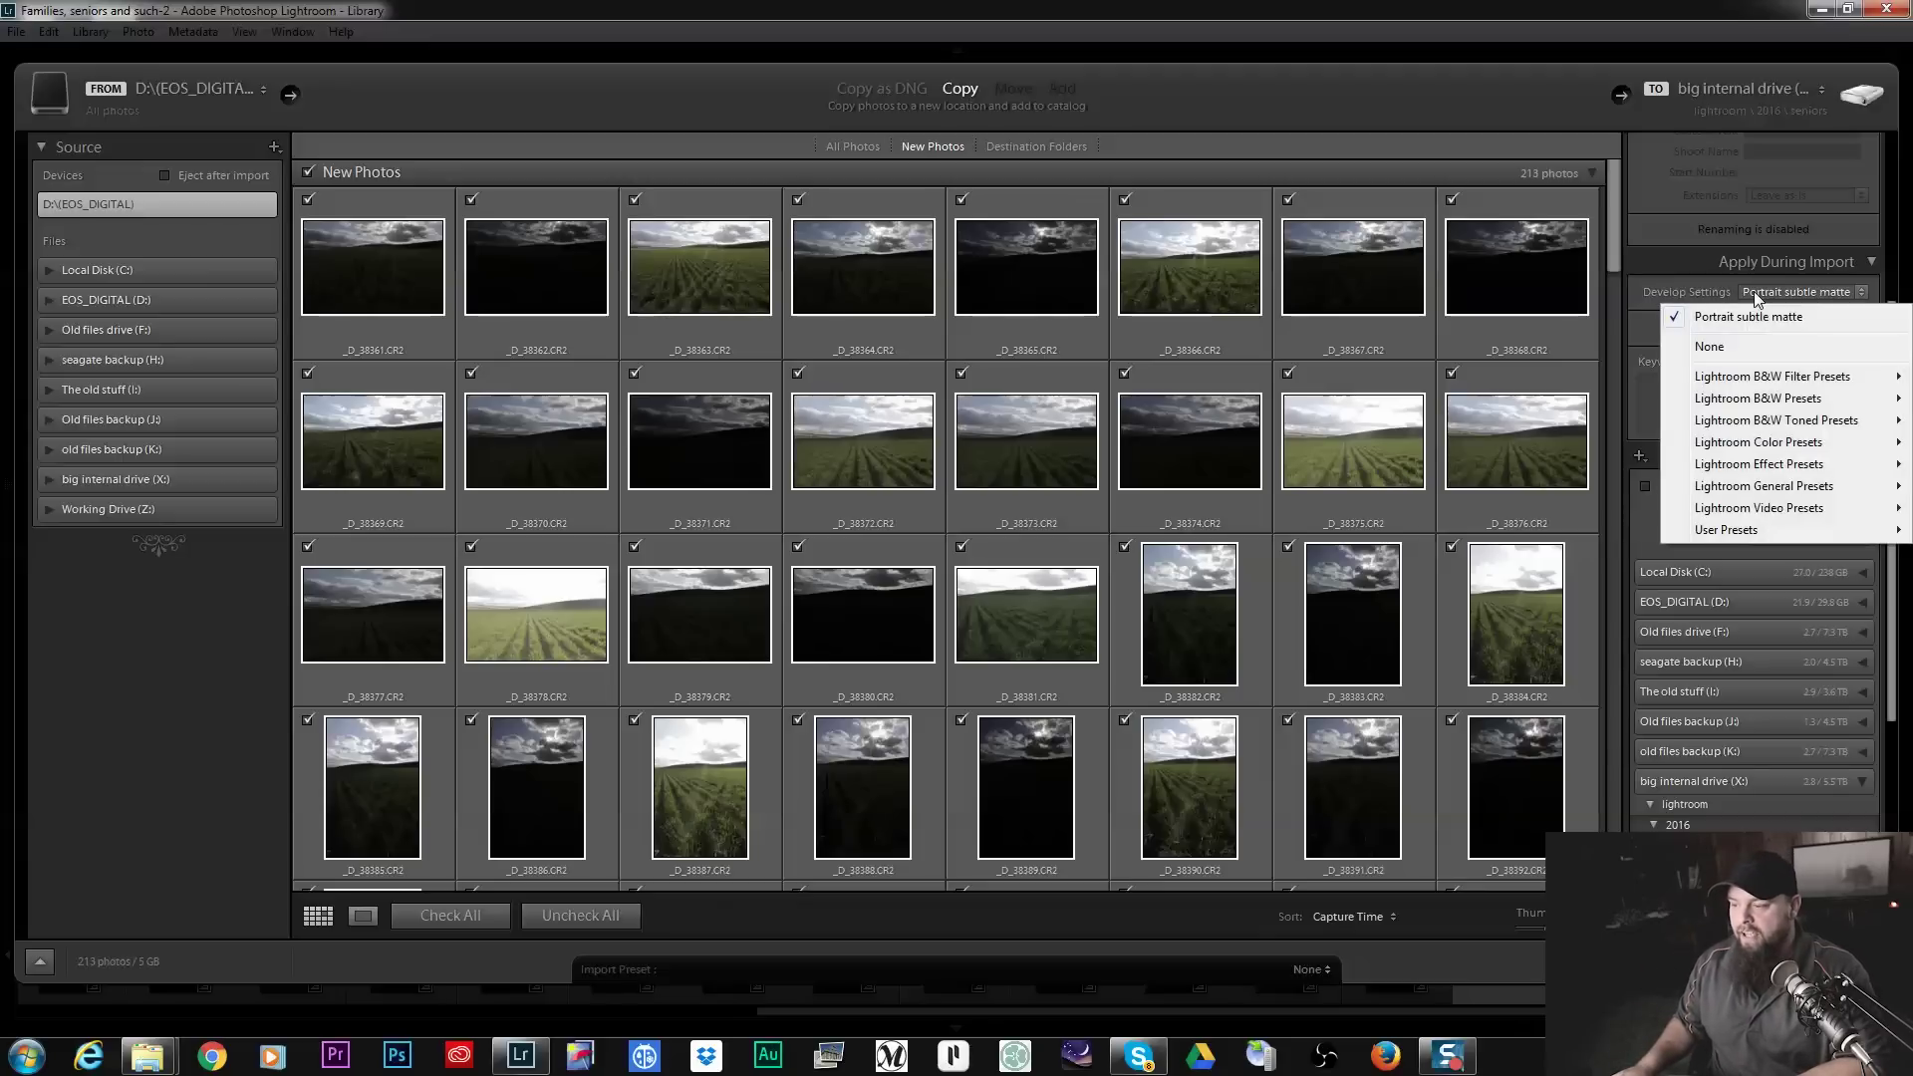
pyautogui.click(1759, 343)
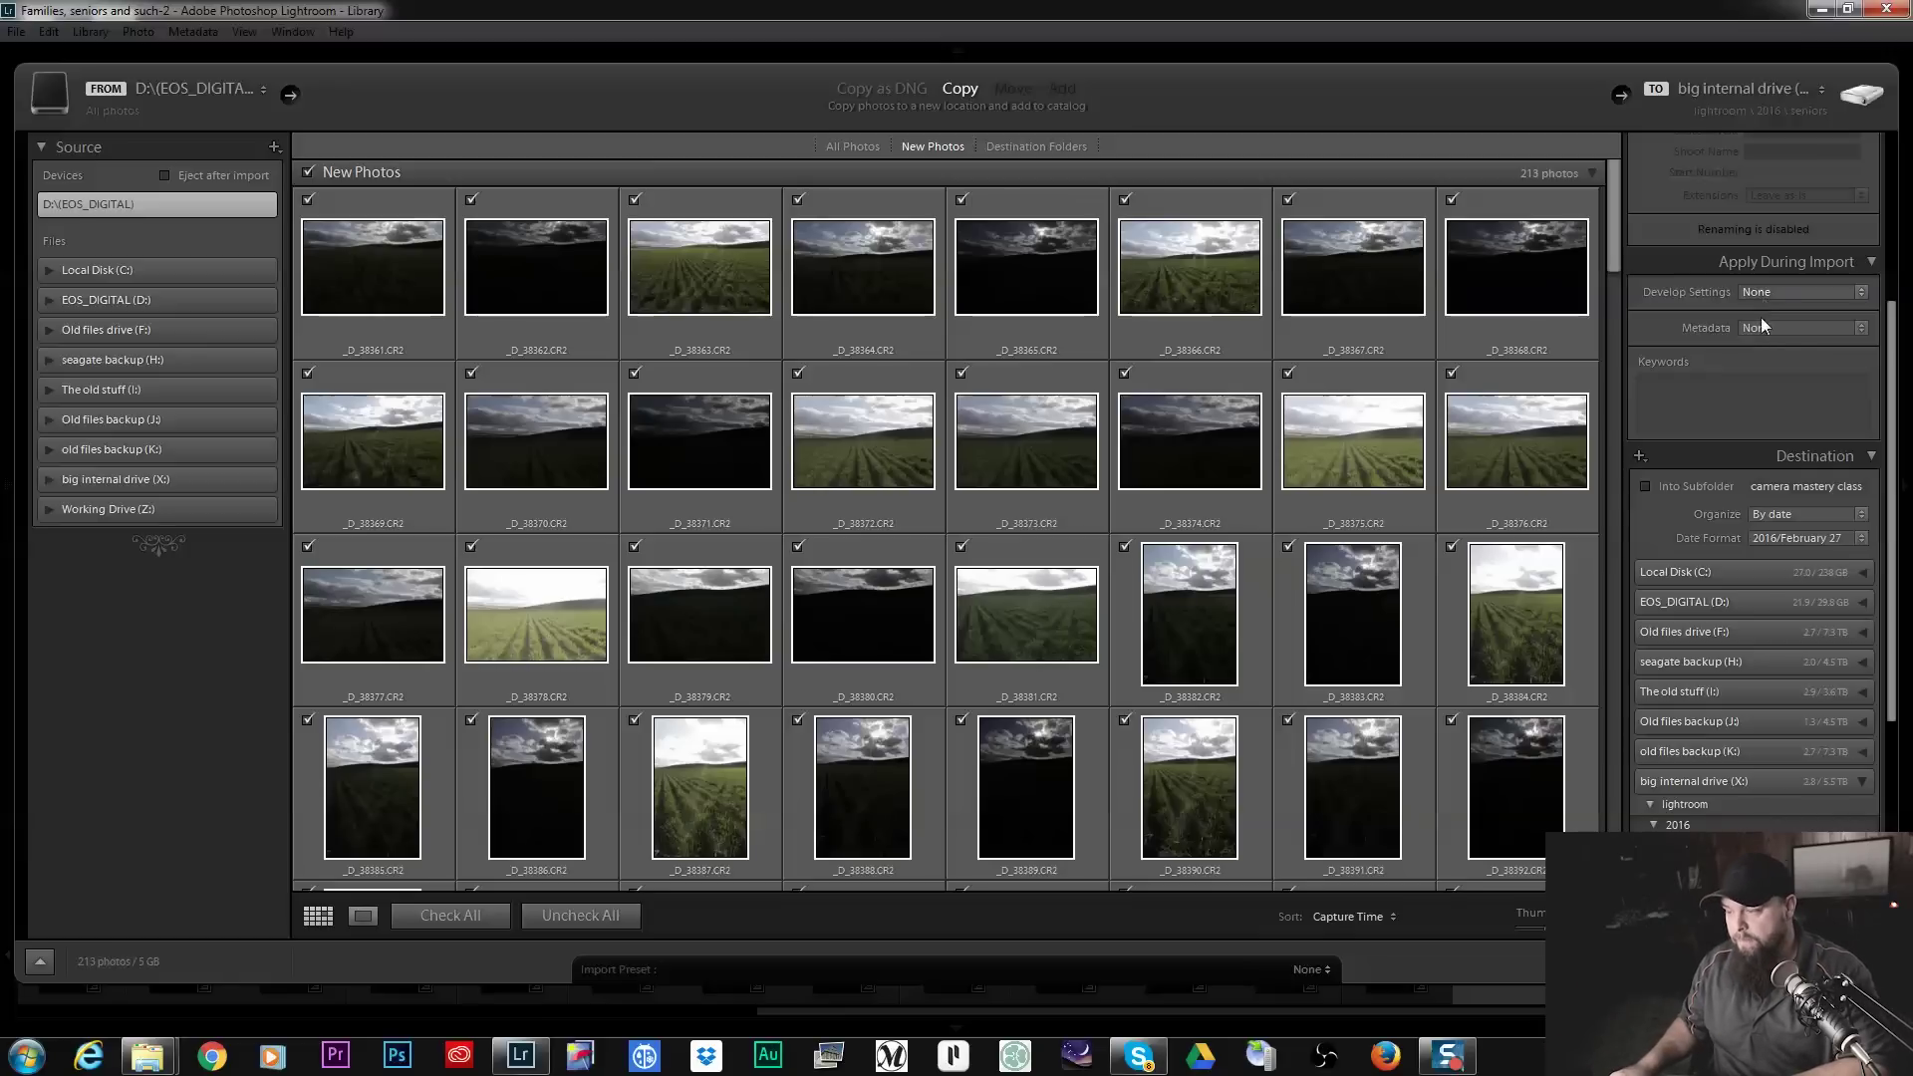
pyautogui.click(1766, 328)
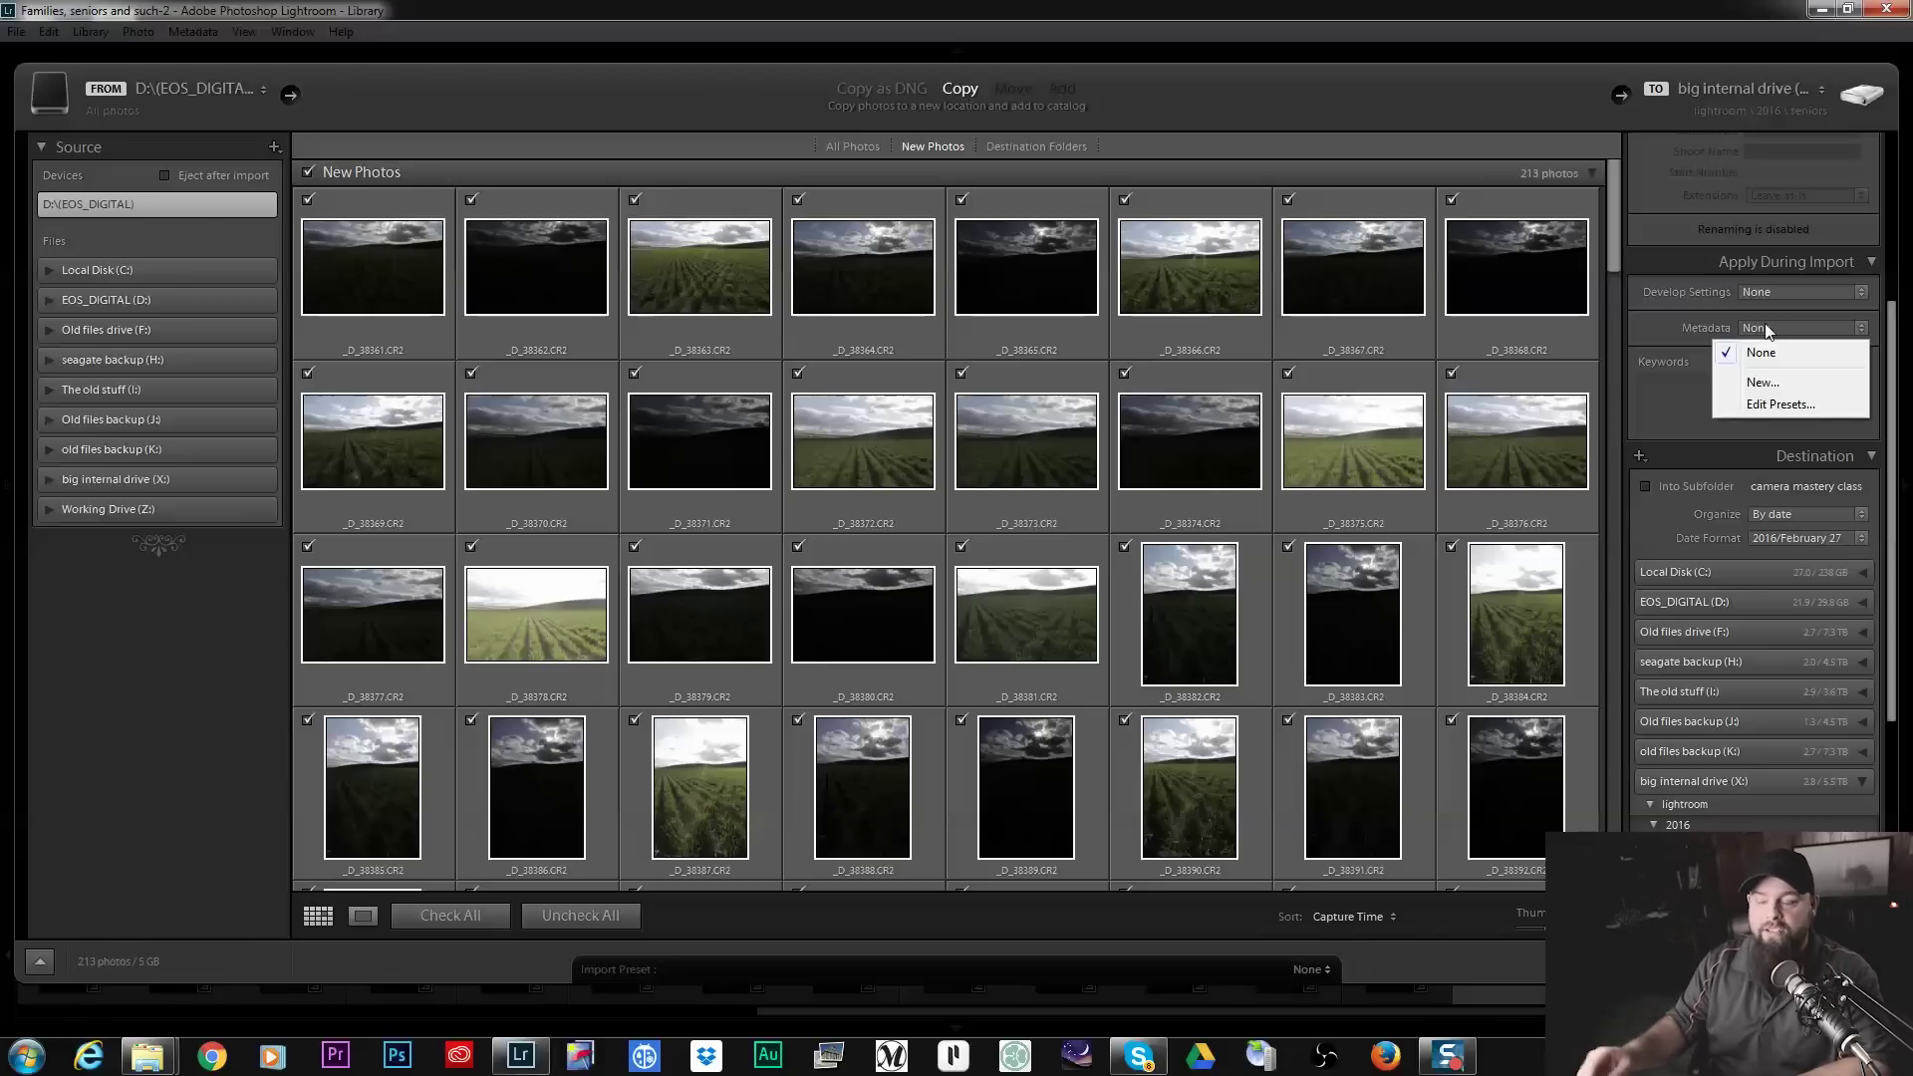
pyautogui.click(1513, 89)
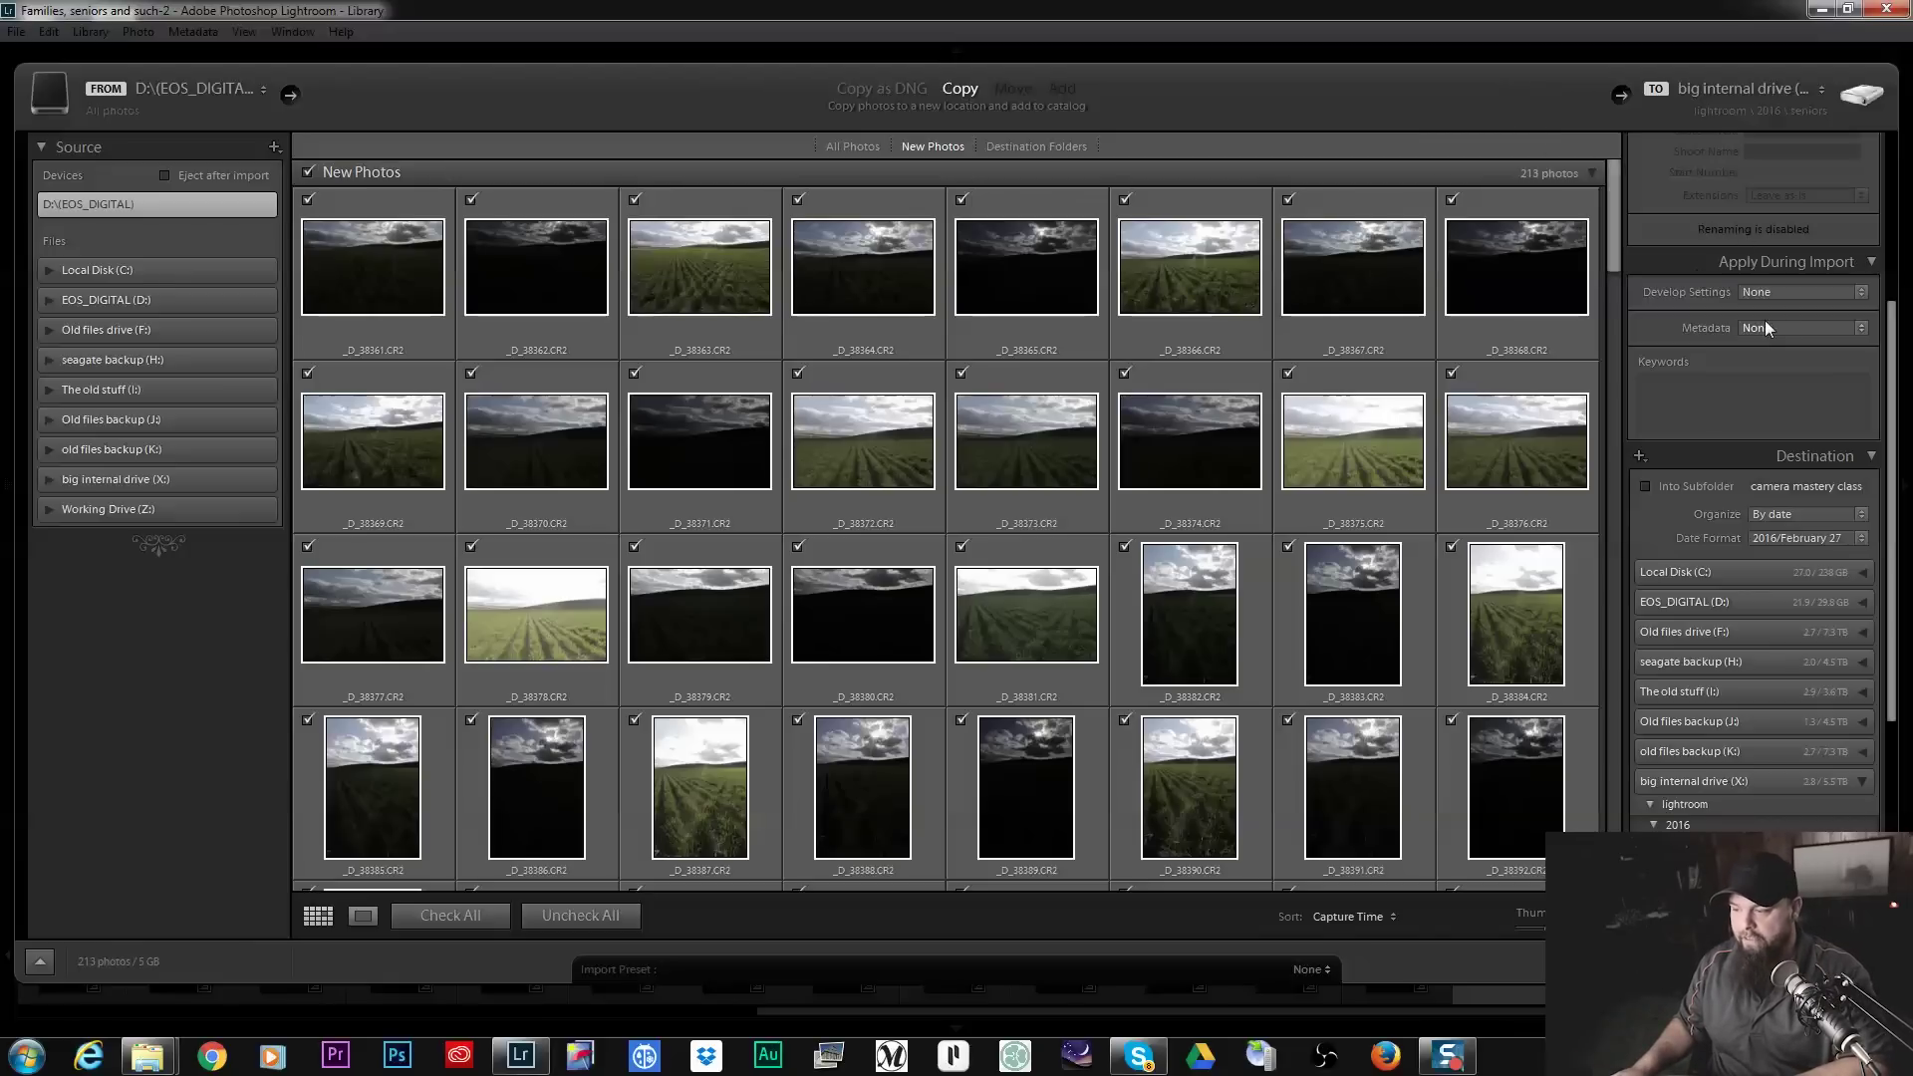
# - In Apply During Import, enter the keywords 'landscape, landscapes, steptoe butte, palouse'
pyautogui.click(1757, 409)
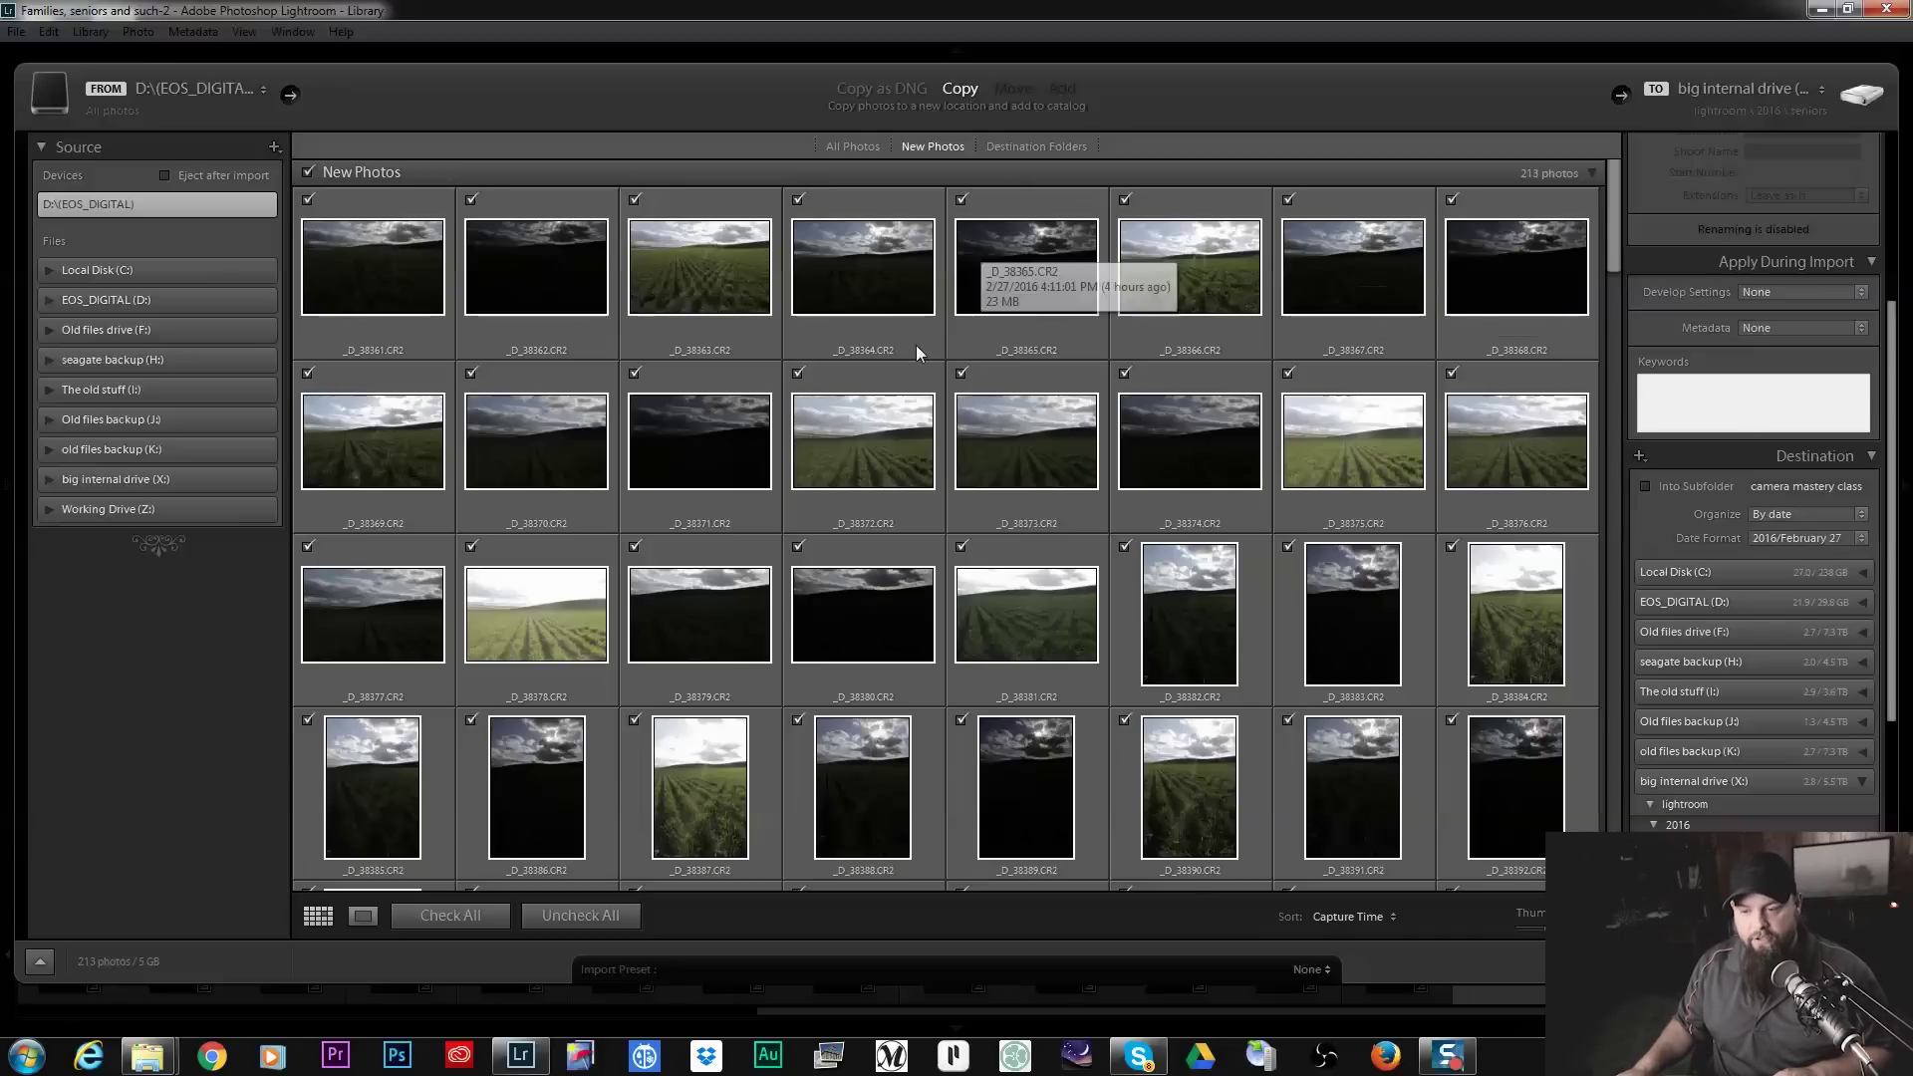
pyautogui.scroll(-10, 916, 345)
pyautogui.scroll(-8, 916, 345)
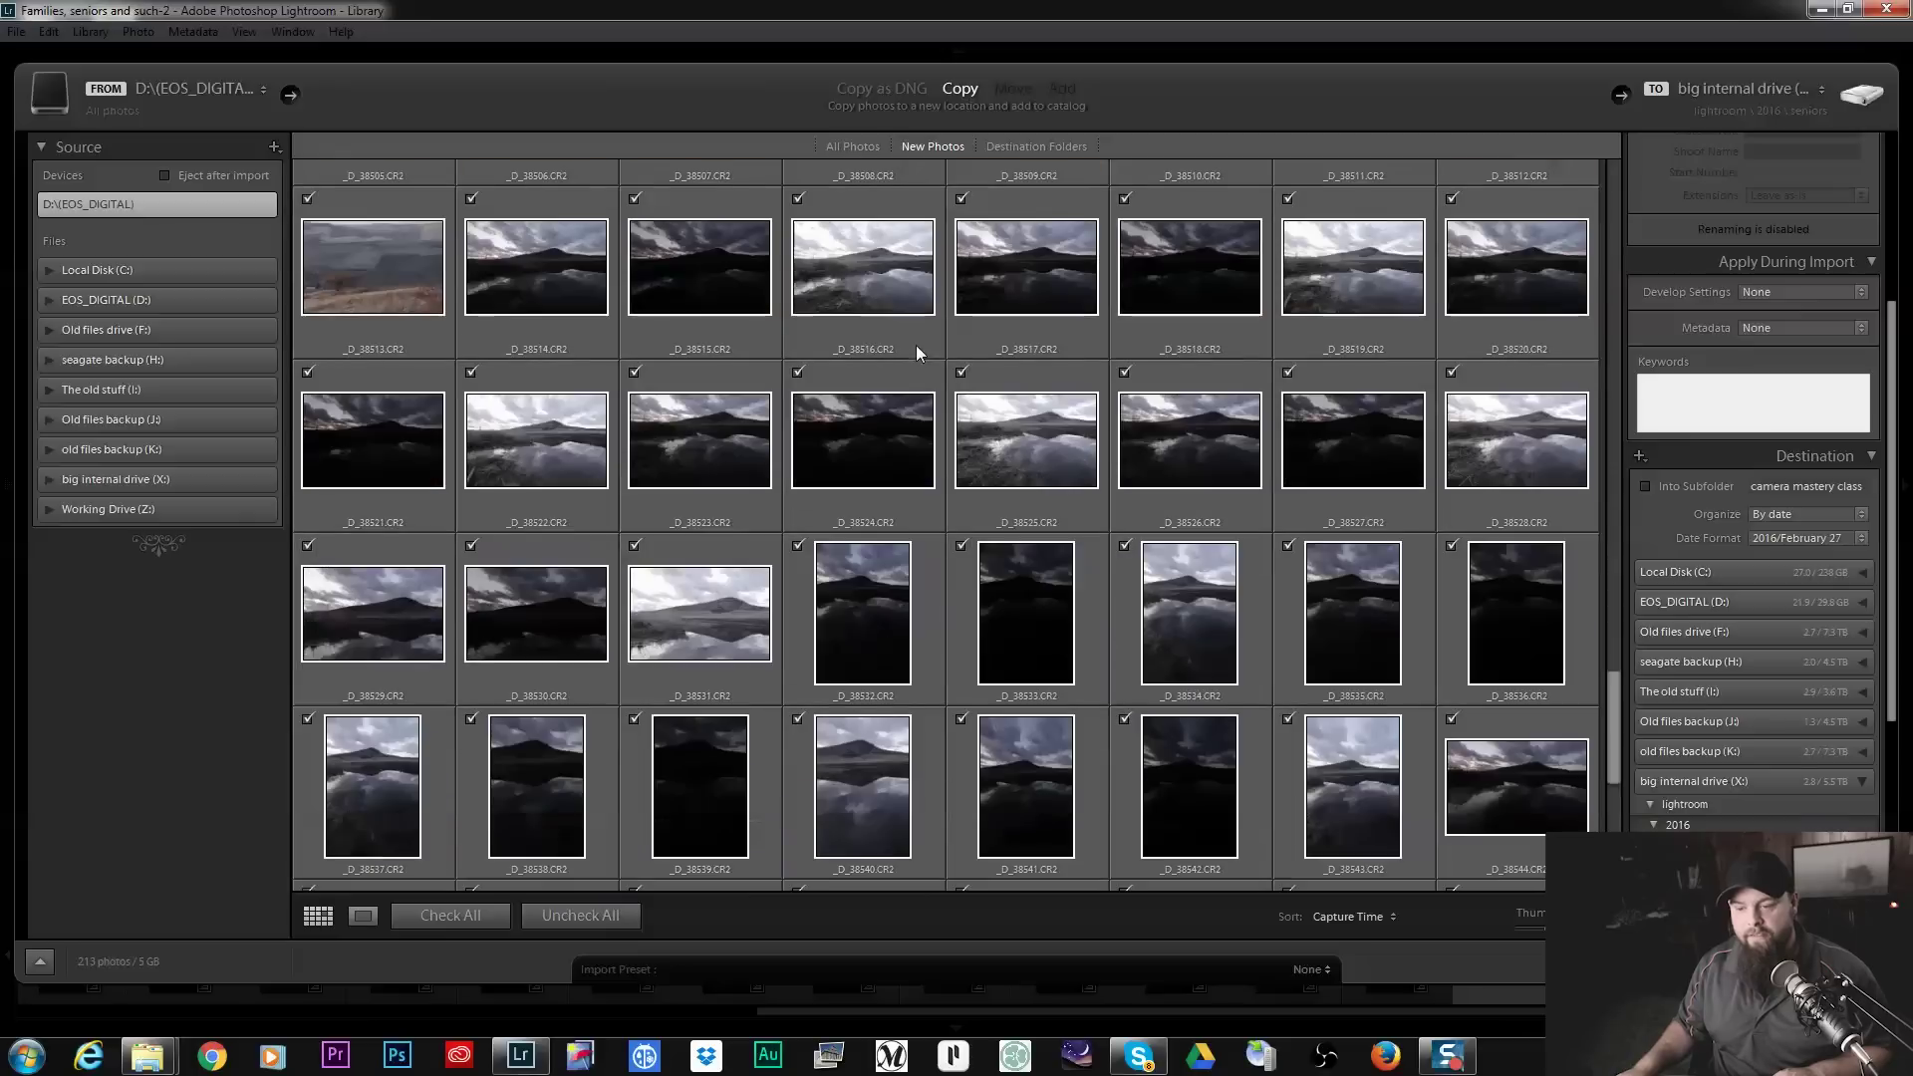
pyautogui.scroll(-2, 917, 345)
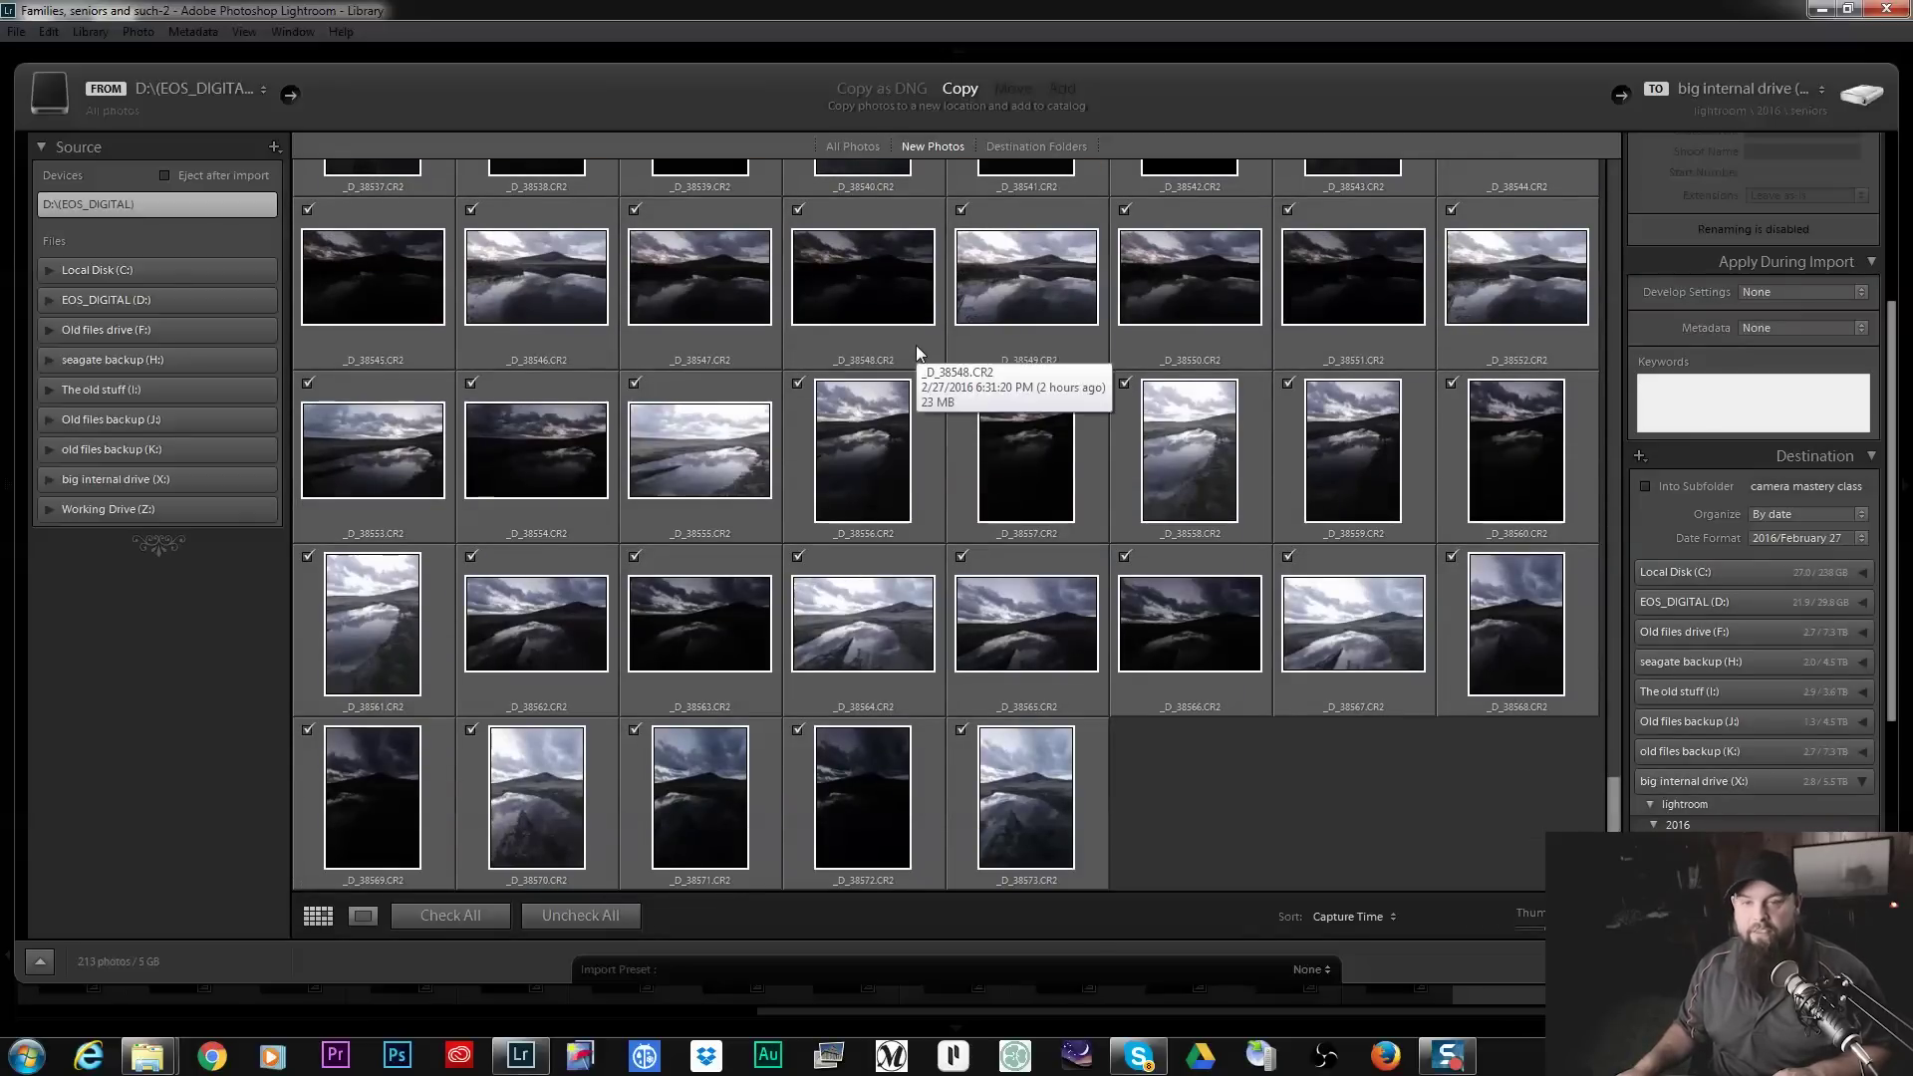
pyautogui.scroll(10, 917, 346)
pyautogui.click(1705, 399)
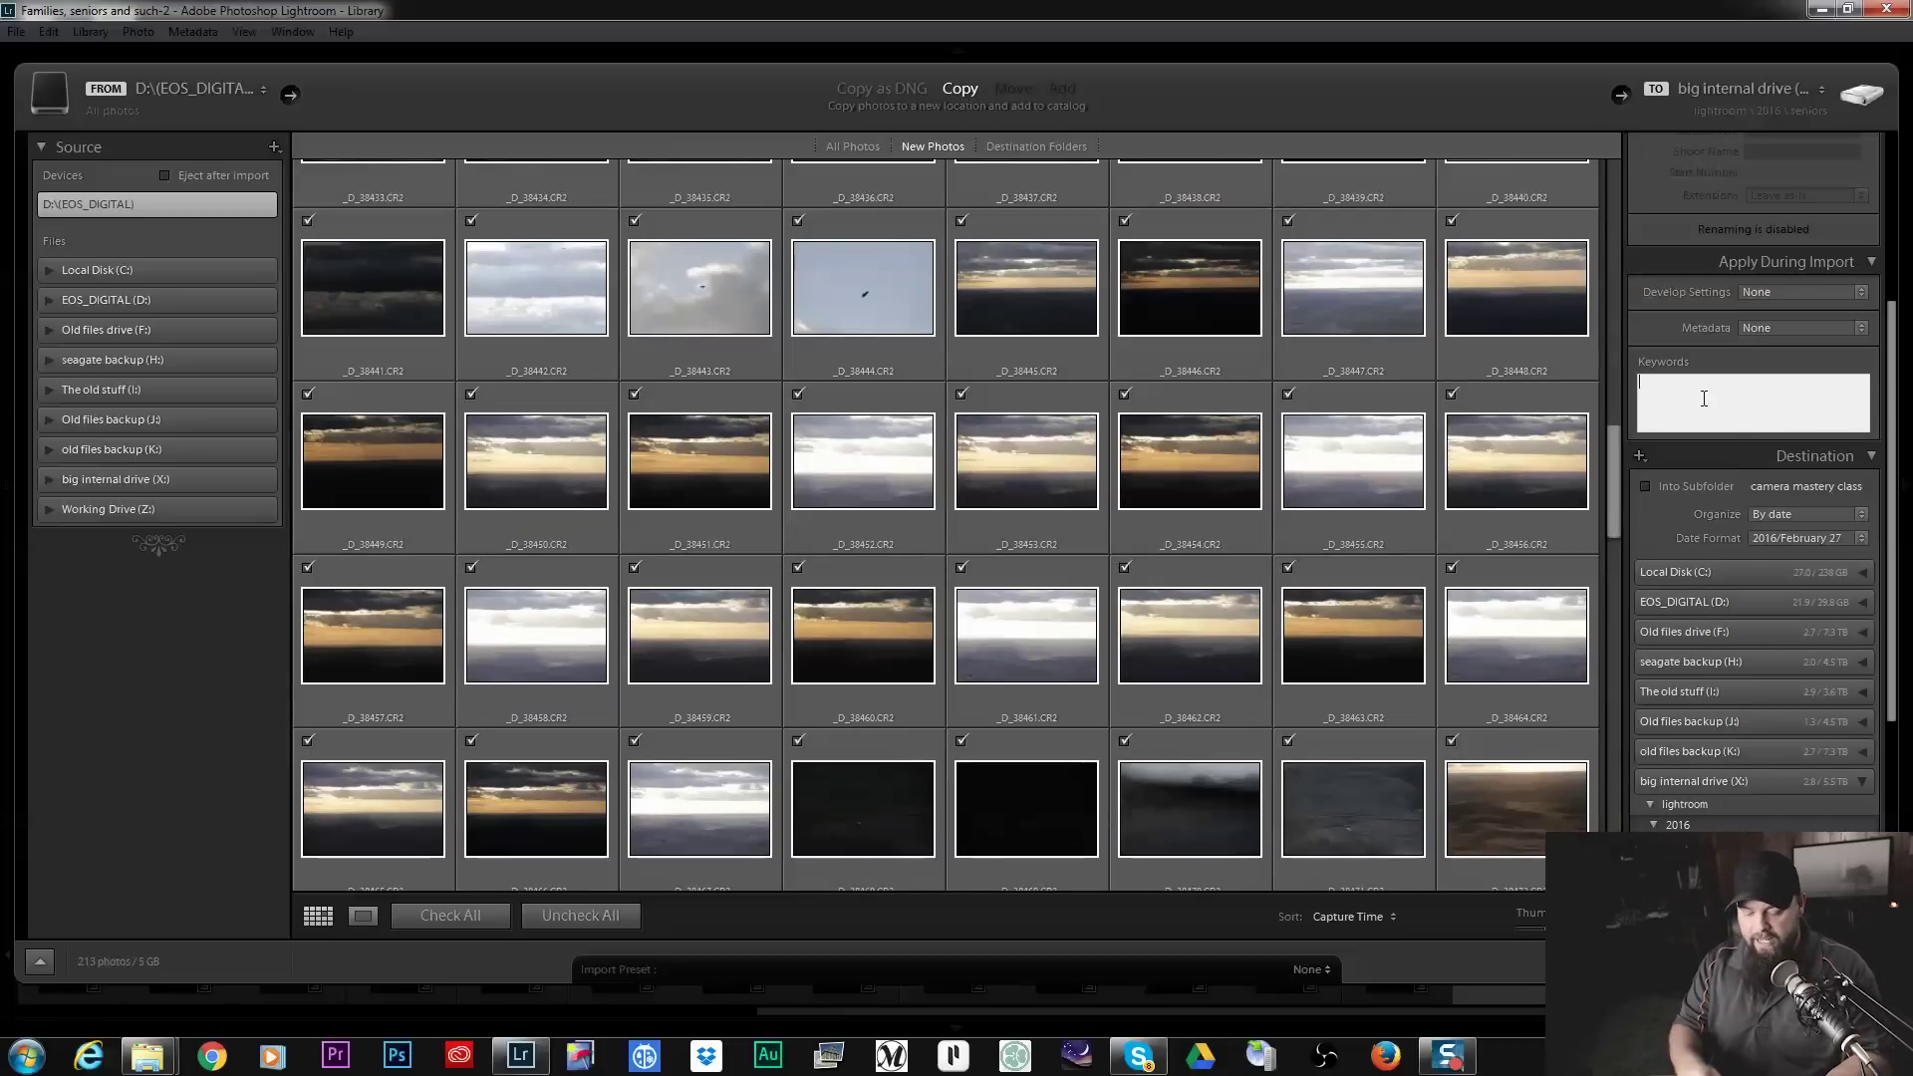
pyautogui.write('landscape')
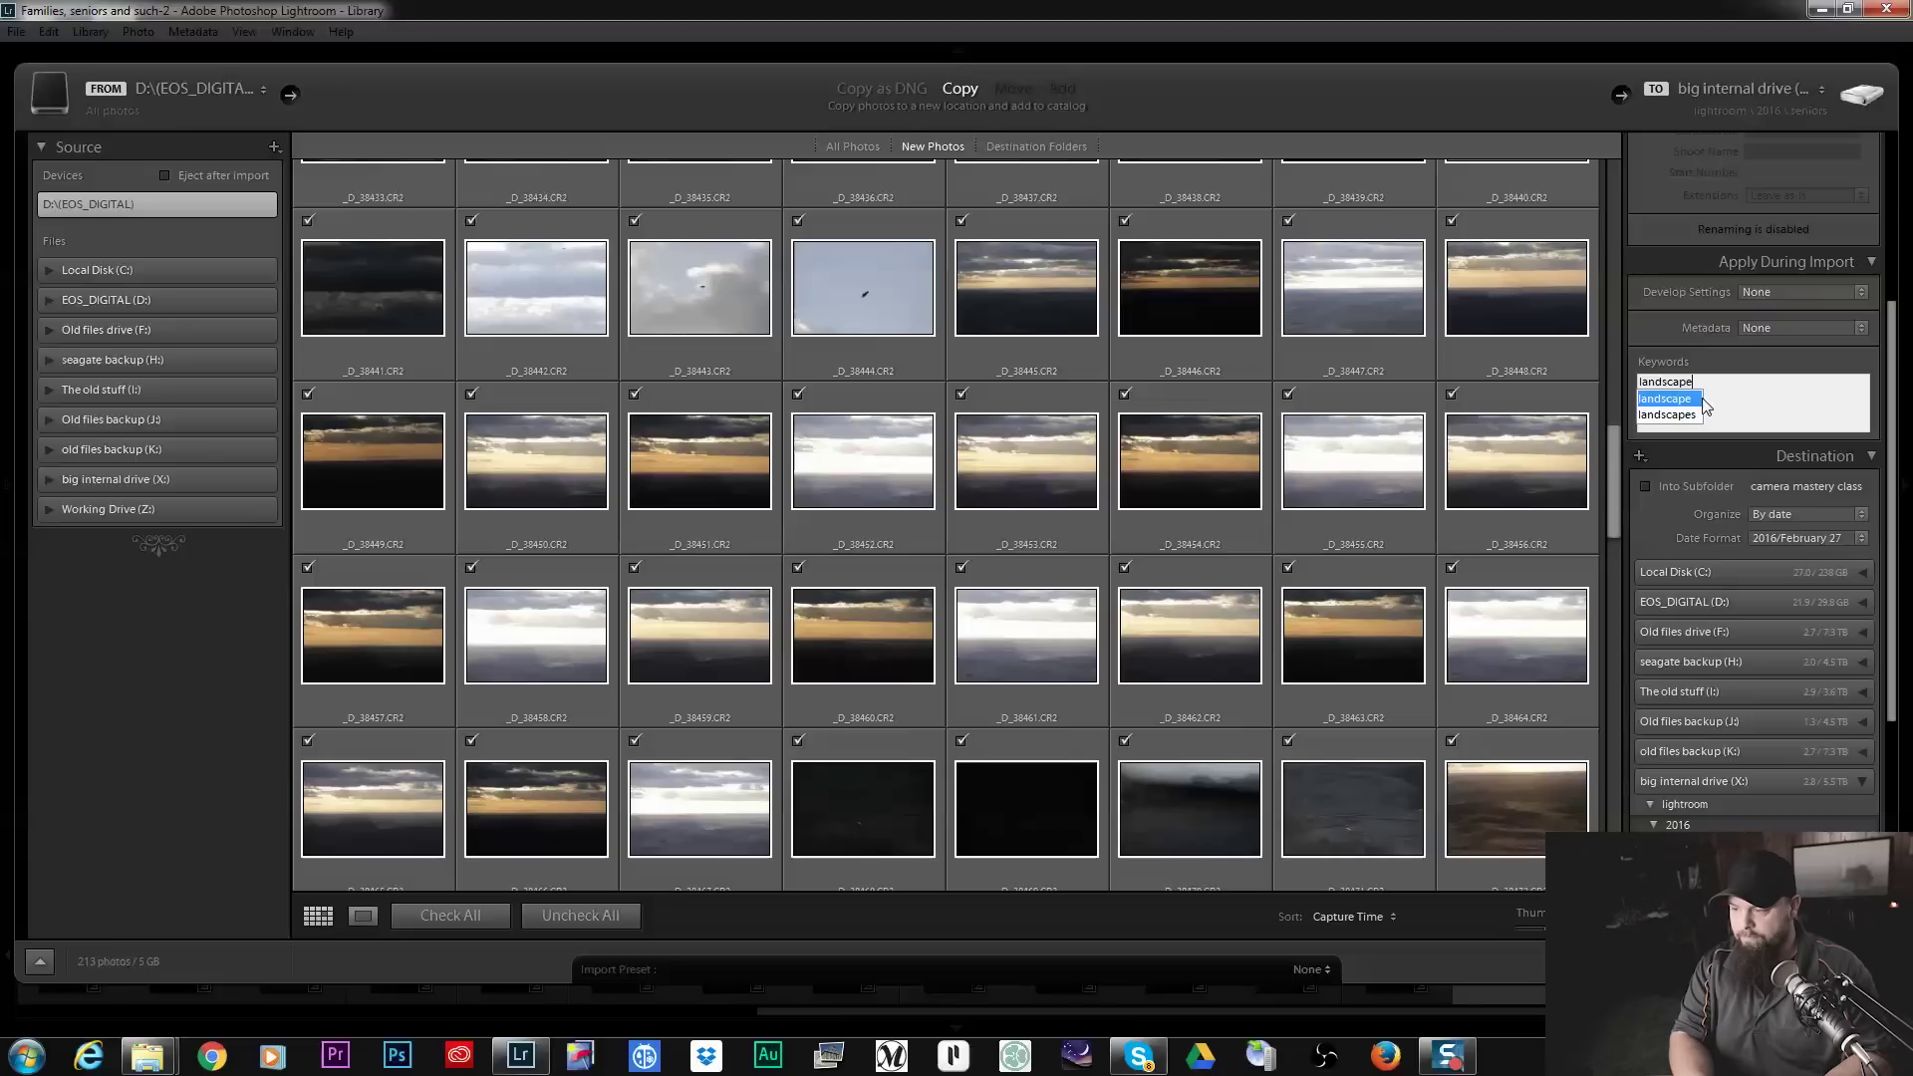
pyautogui.click(1703, 399)
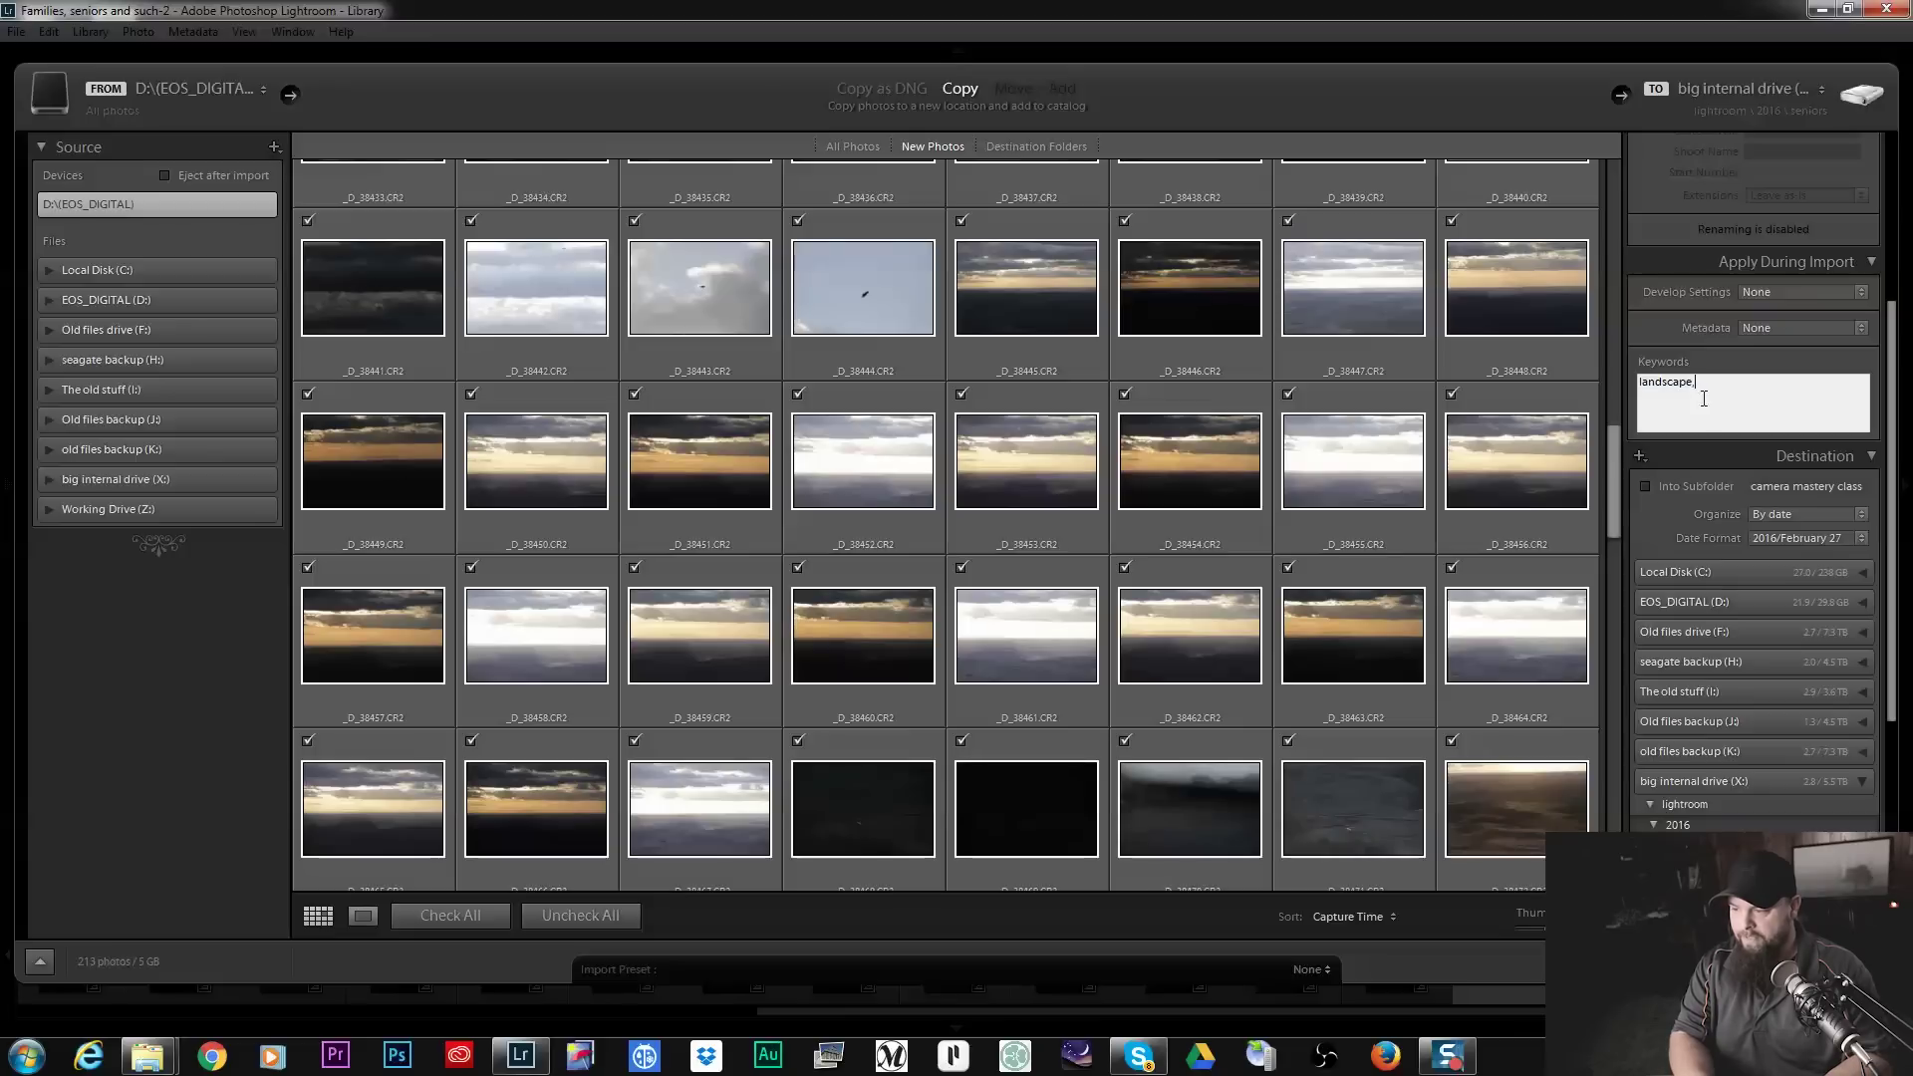
pyautogui.write(', landsca')
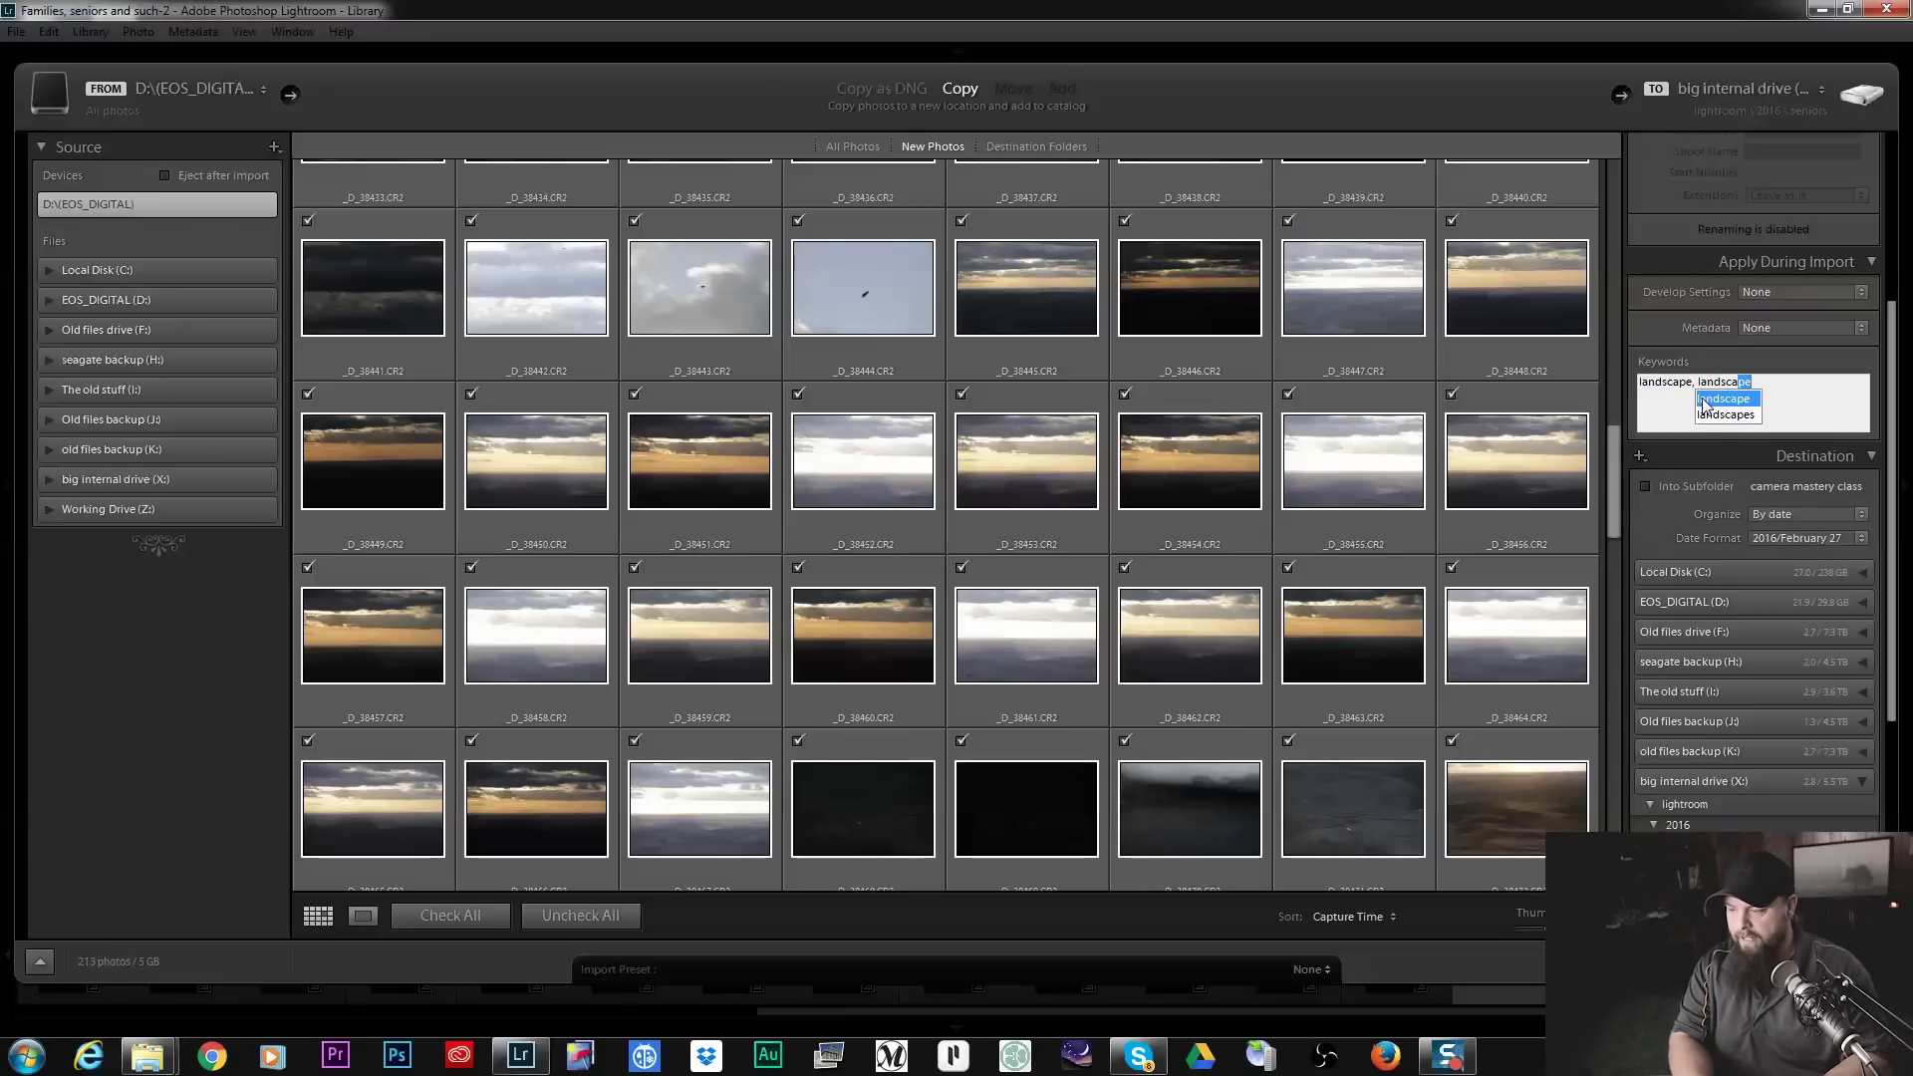
pyautogui.write('pes')
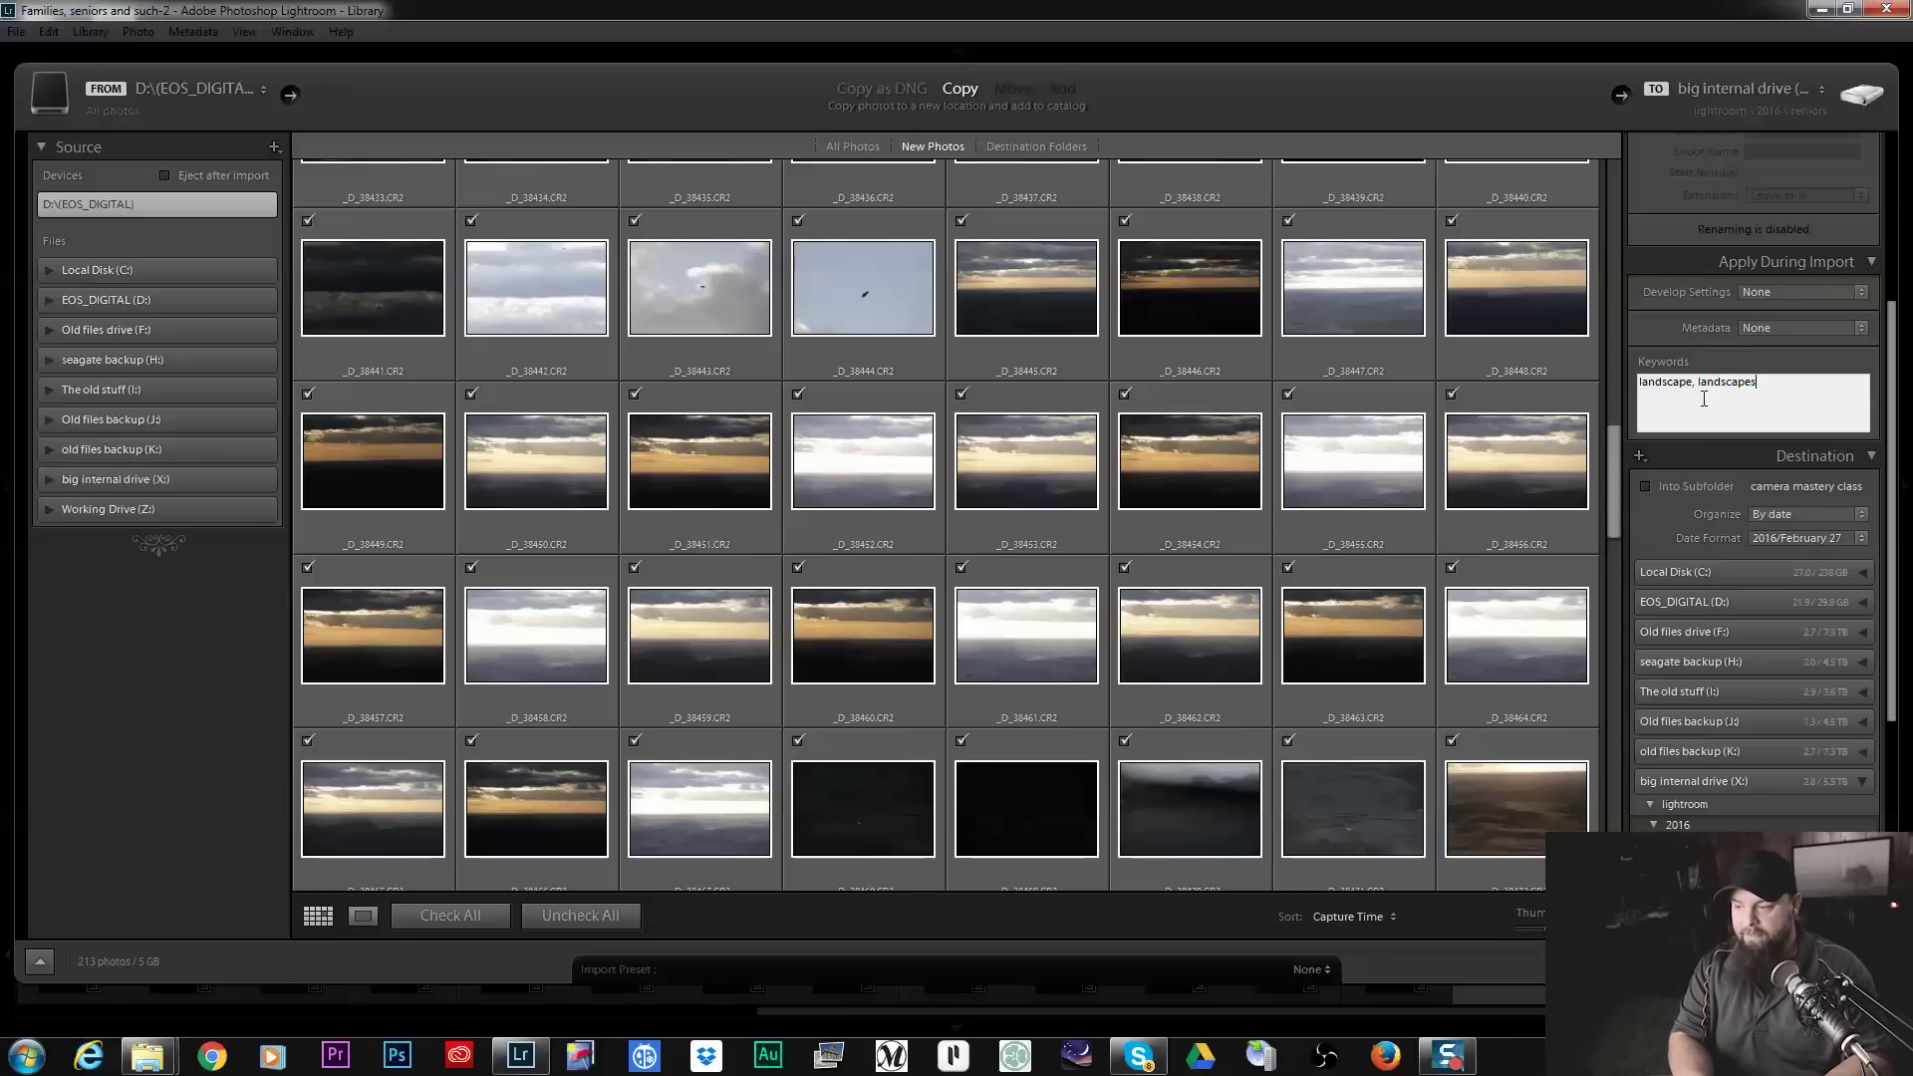
pyautogui.write(',')
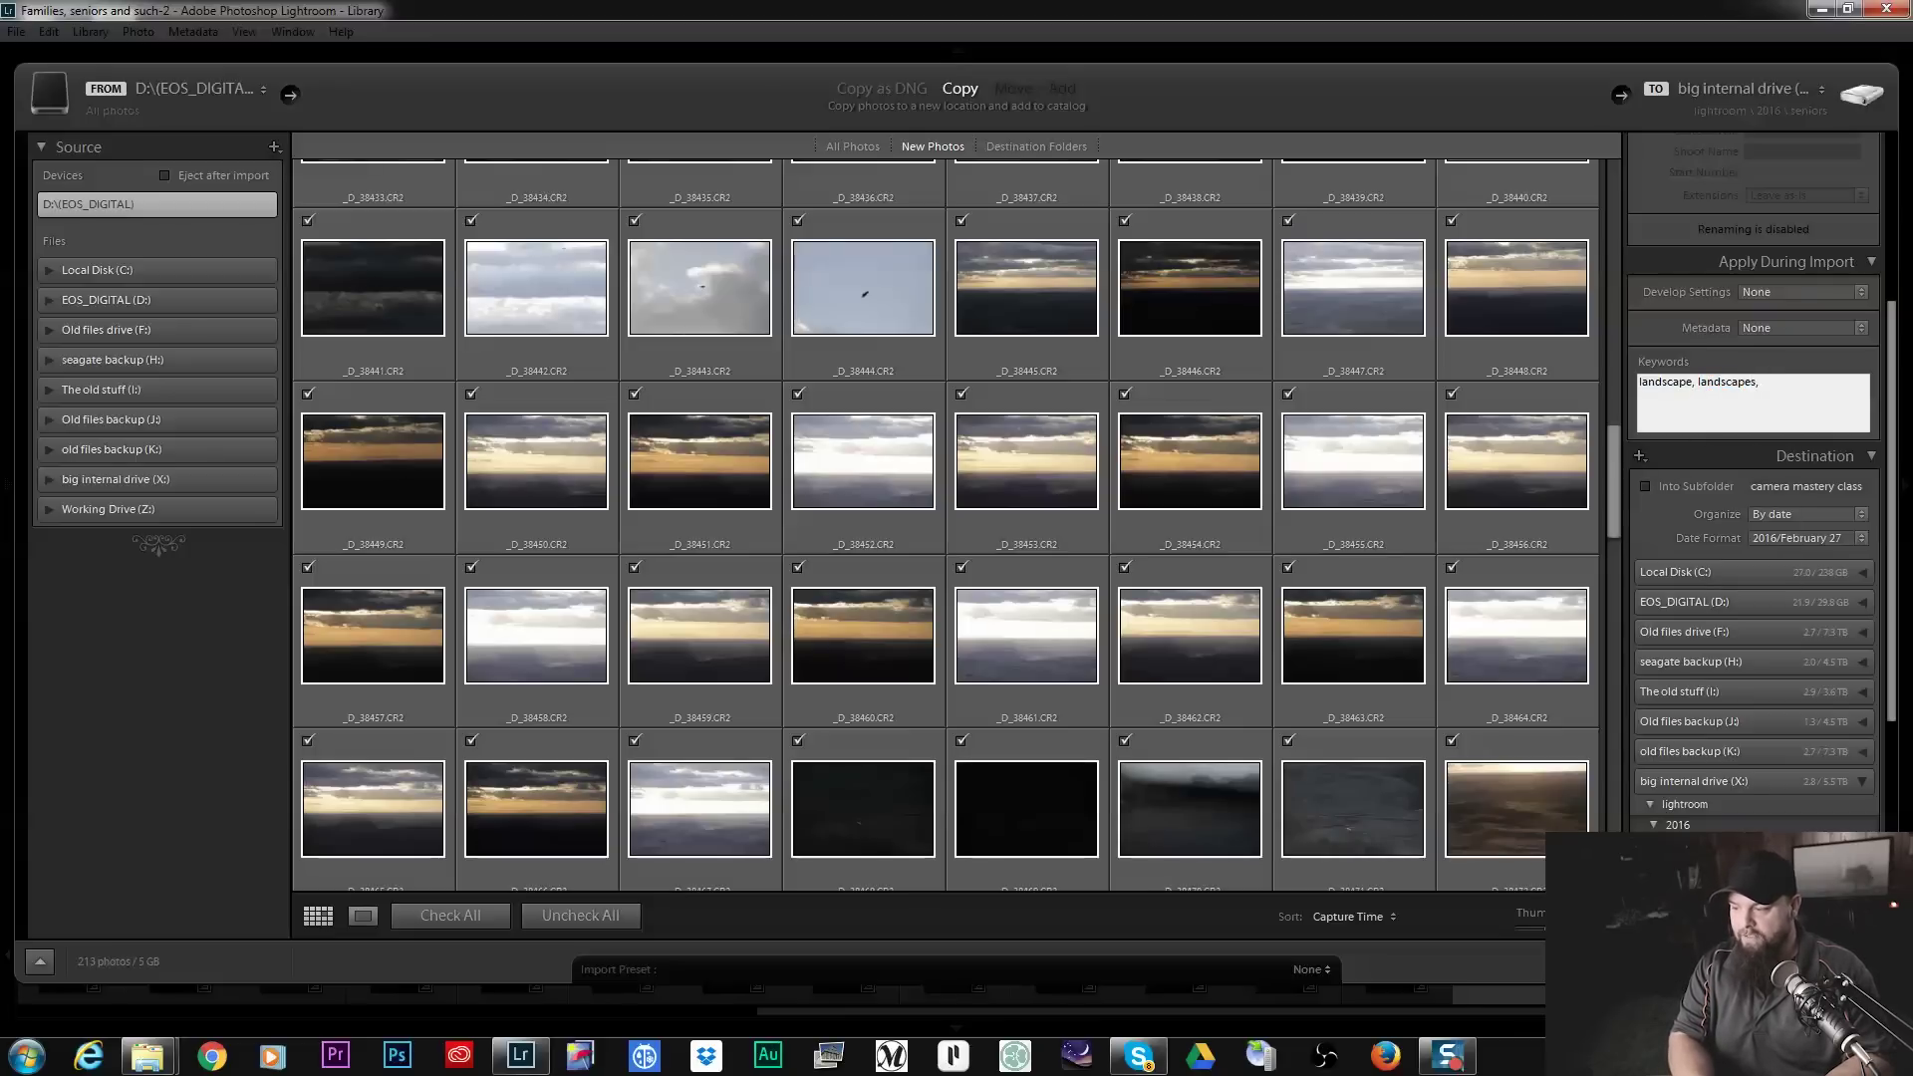
pyautogui.write(' steptoe ')
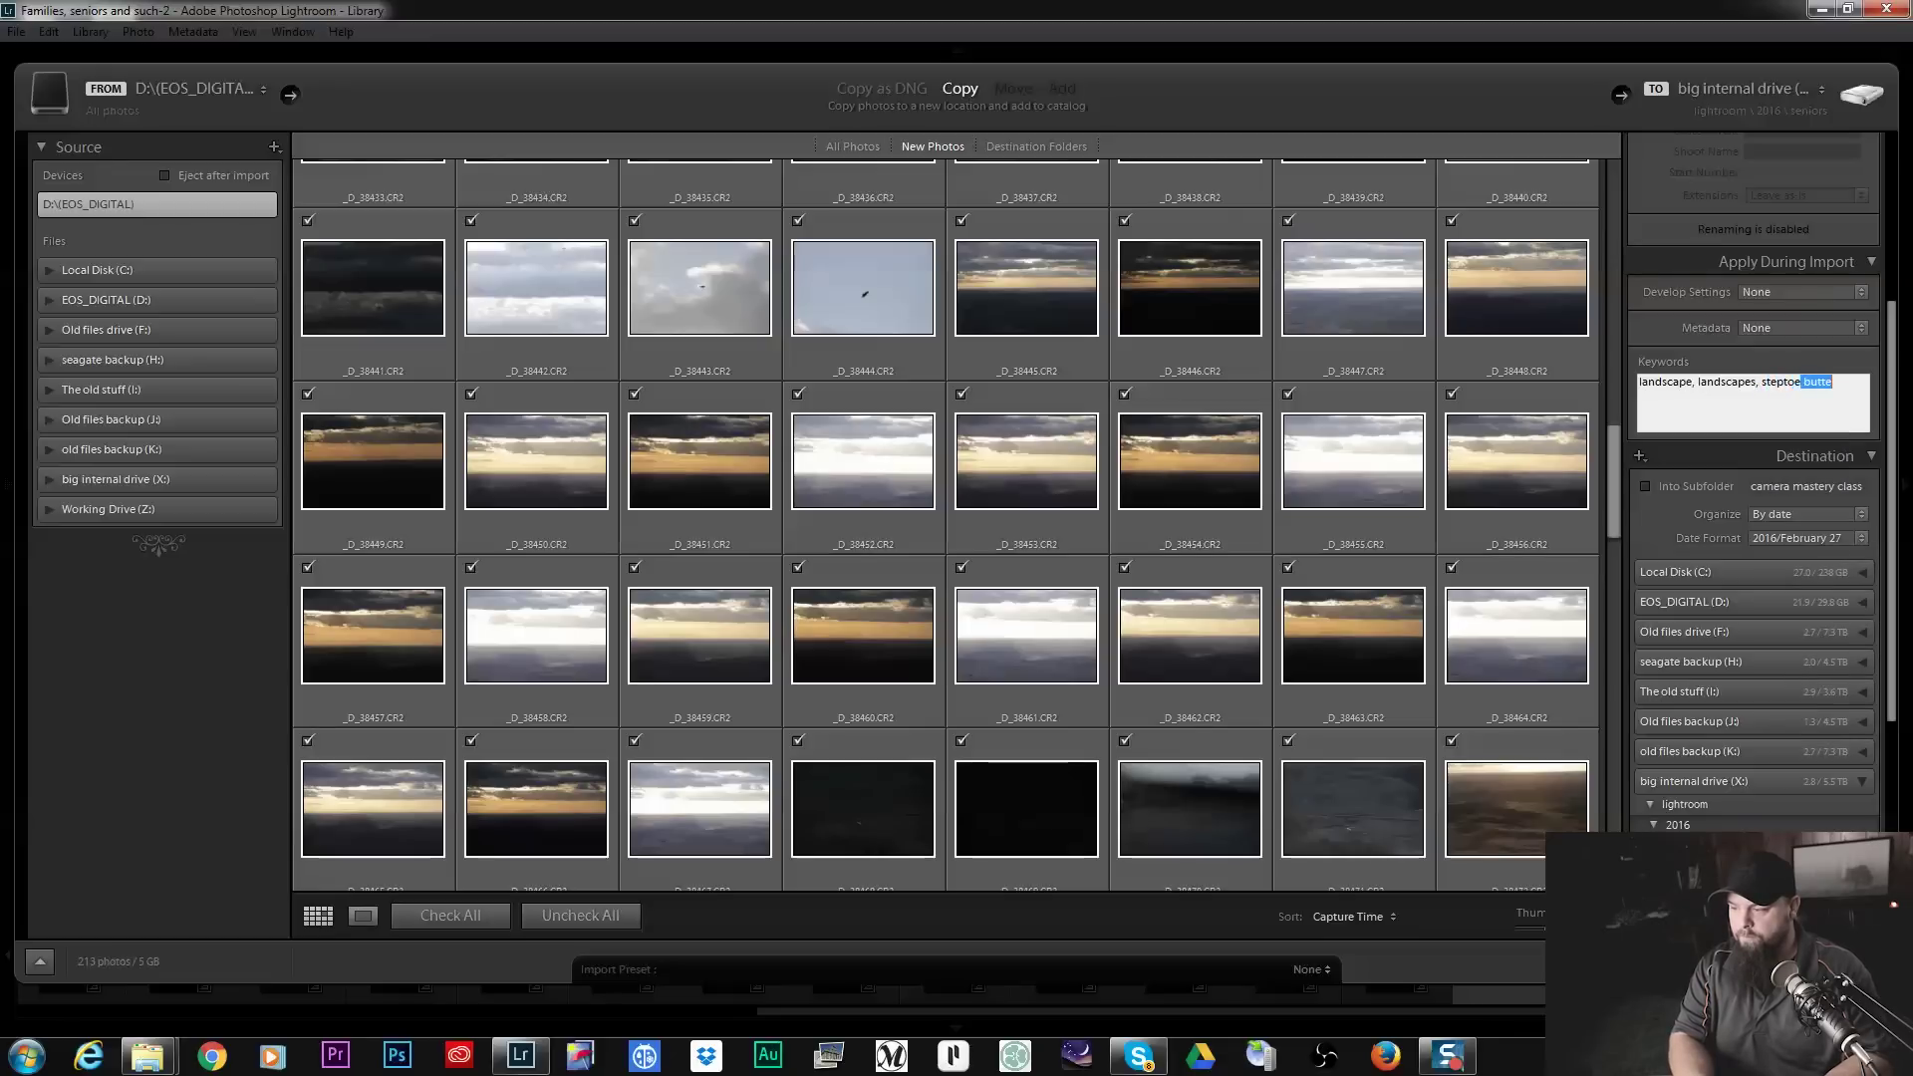
pyautogui.write('butte, ')
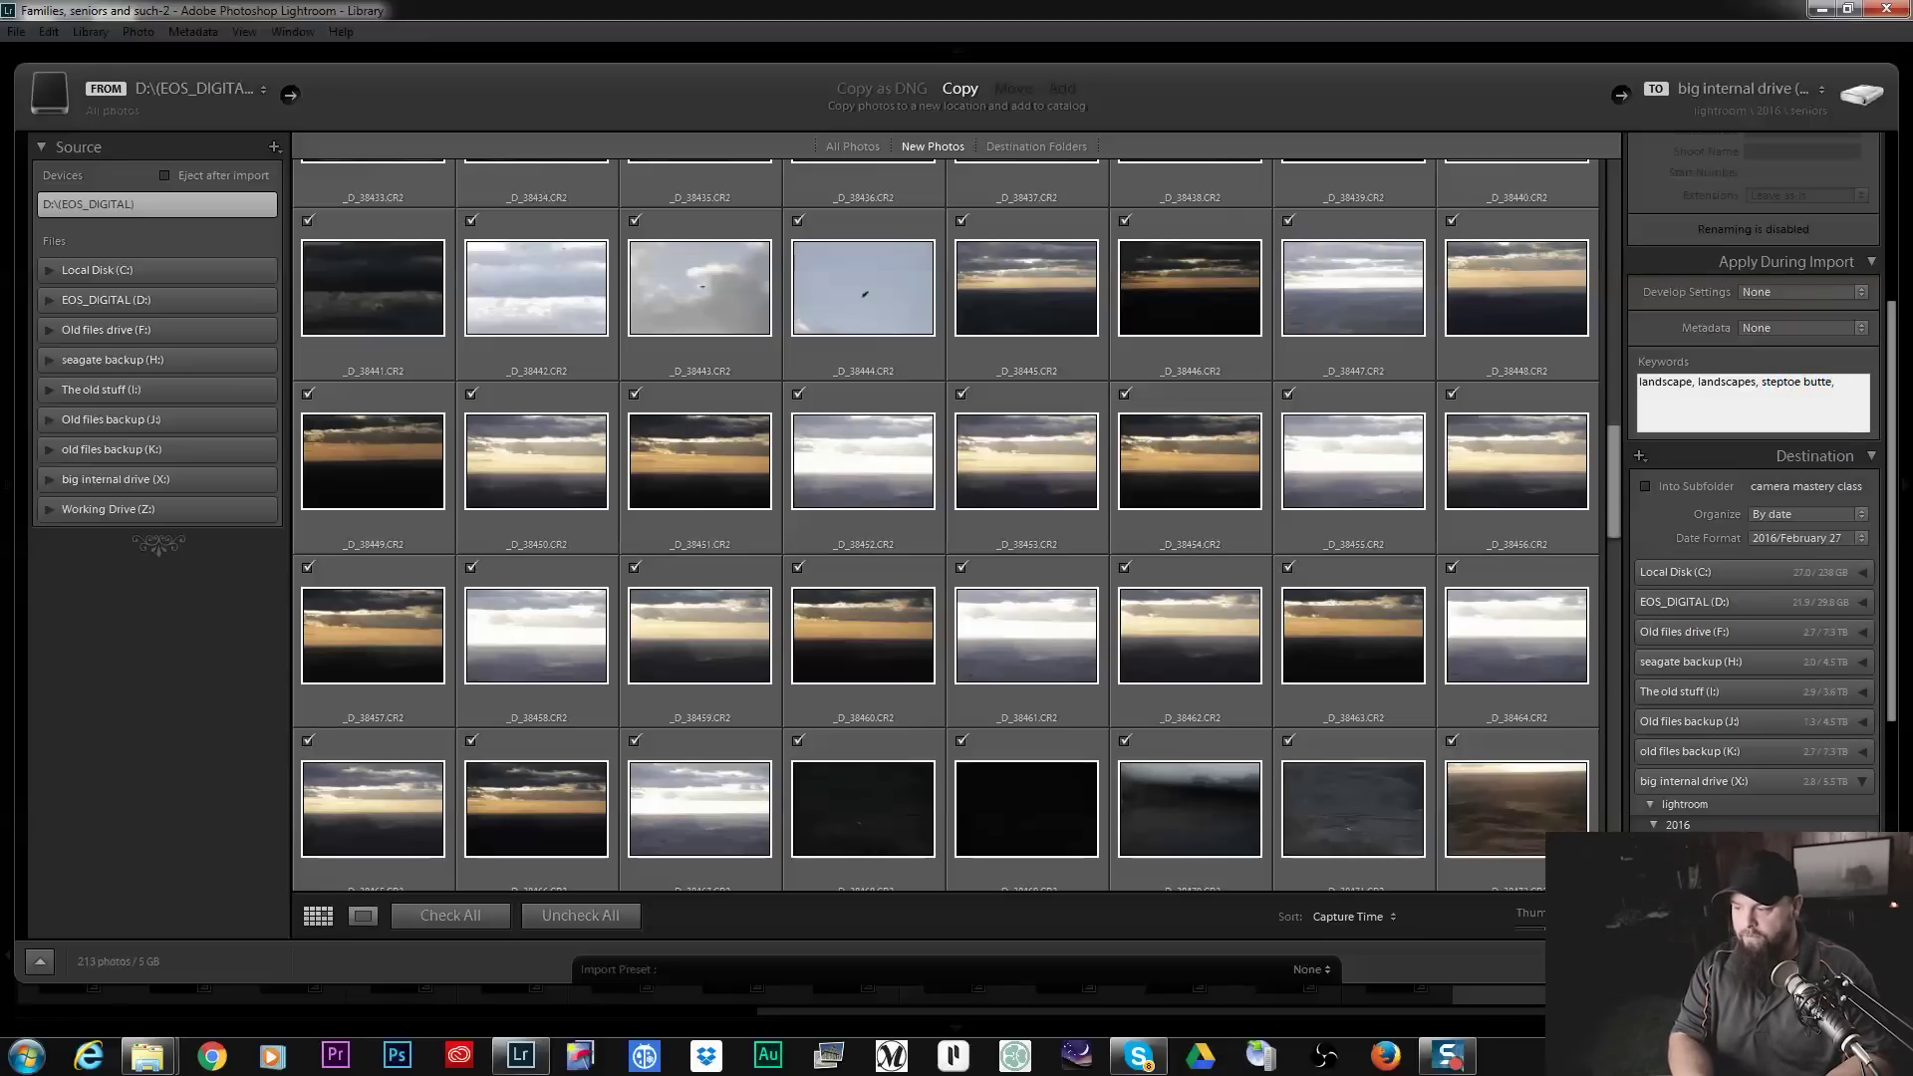
pyautogui.write('palouse')
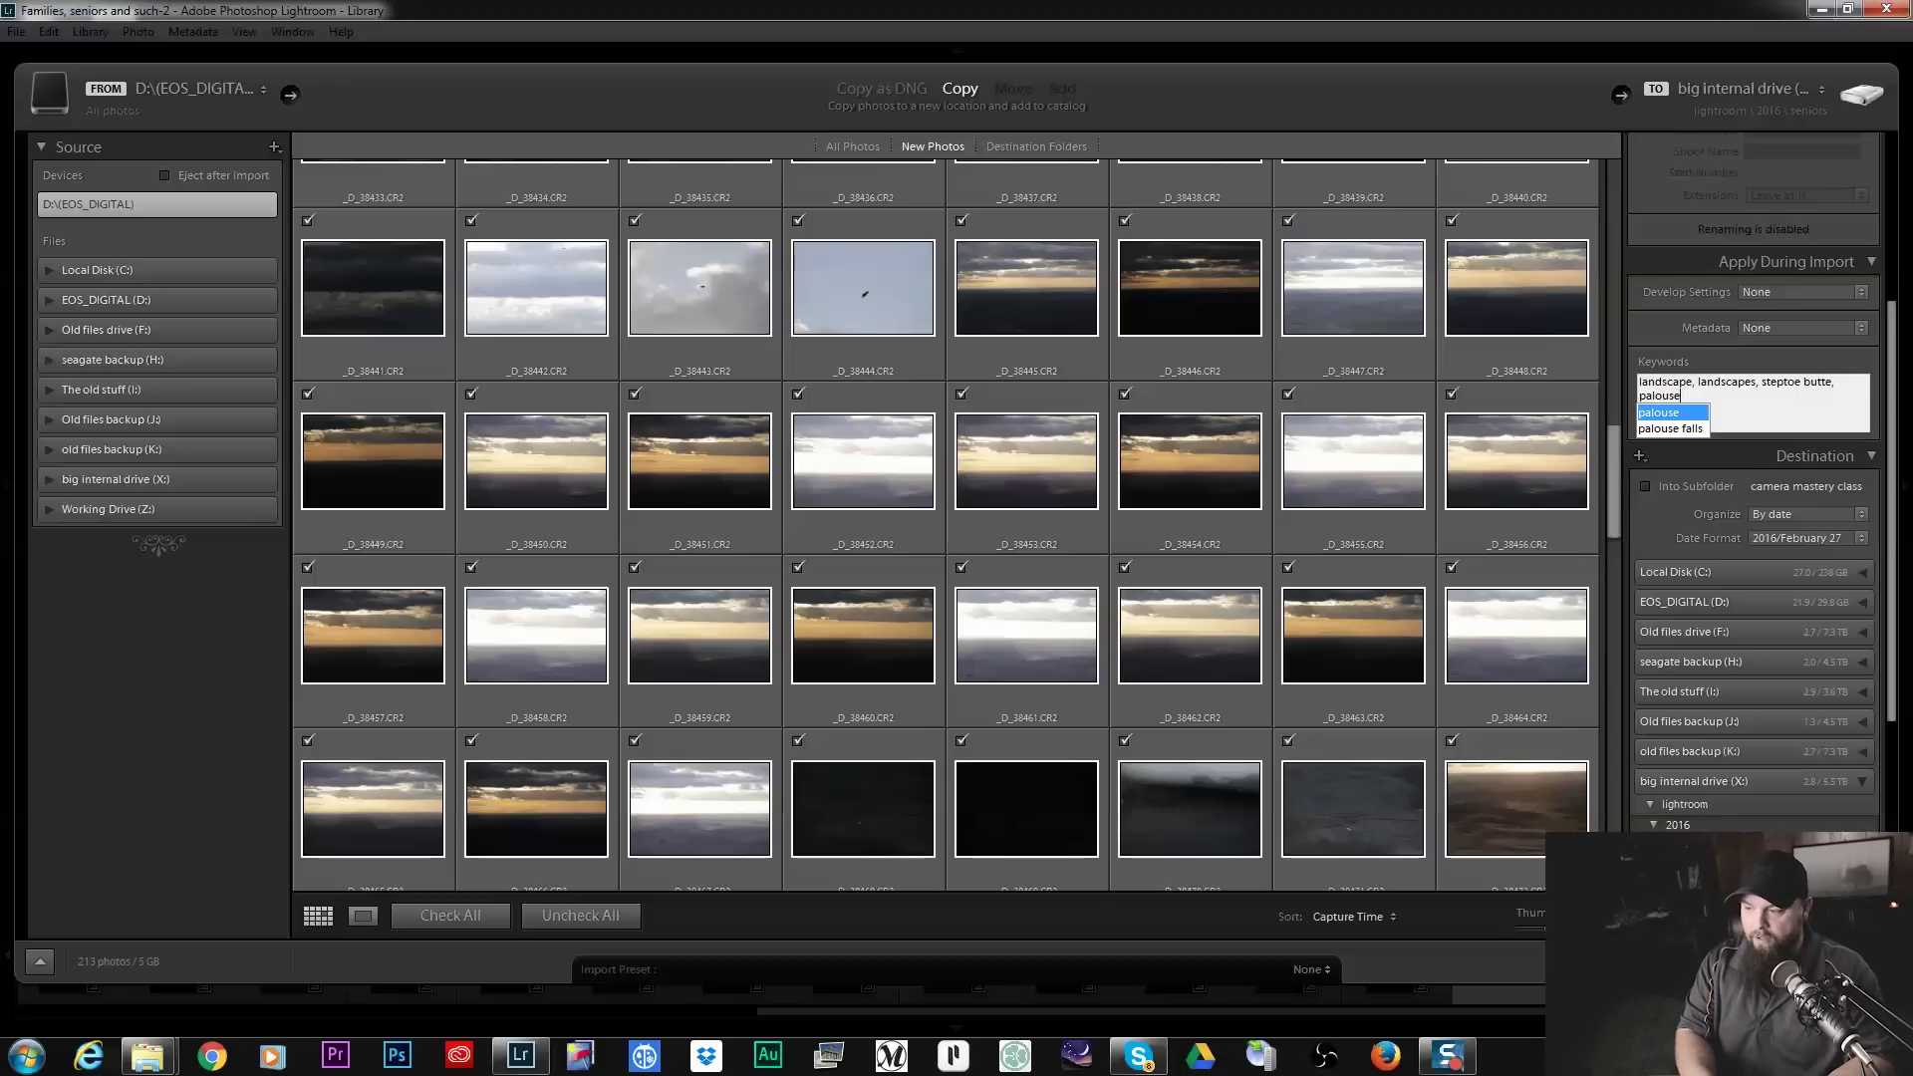
pyautogui.write(',')
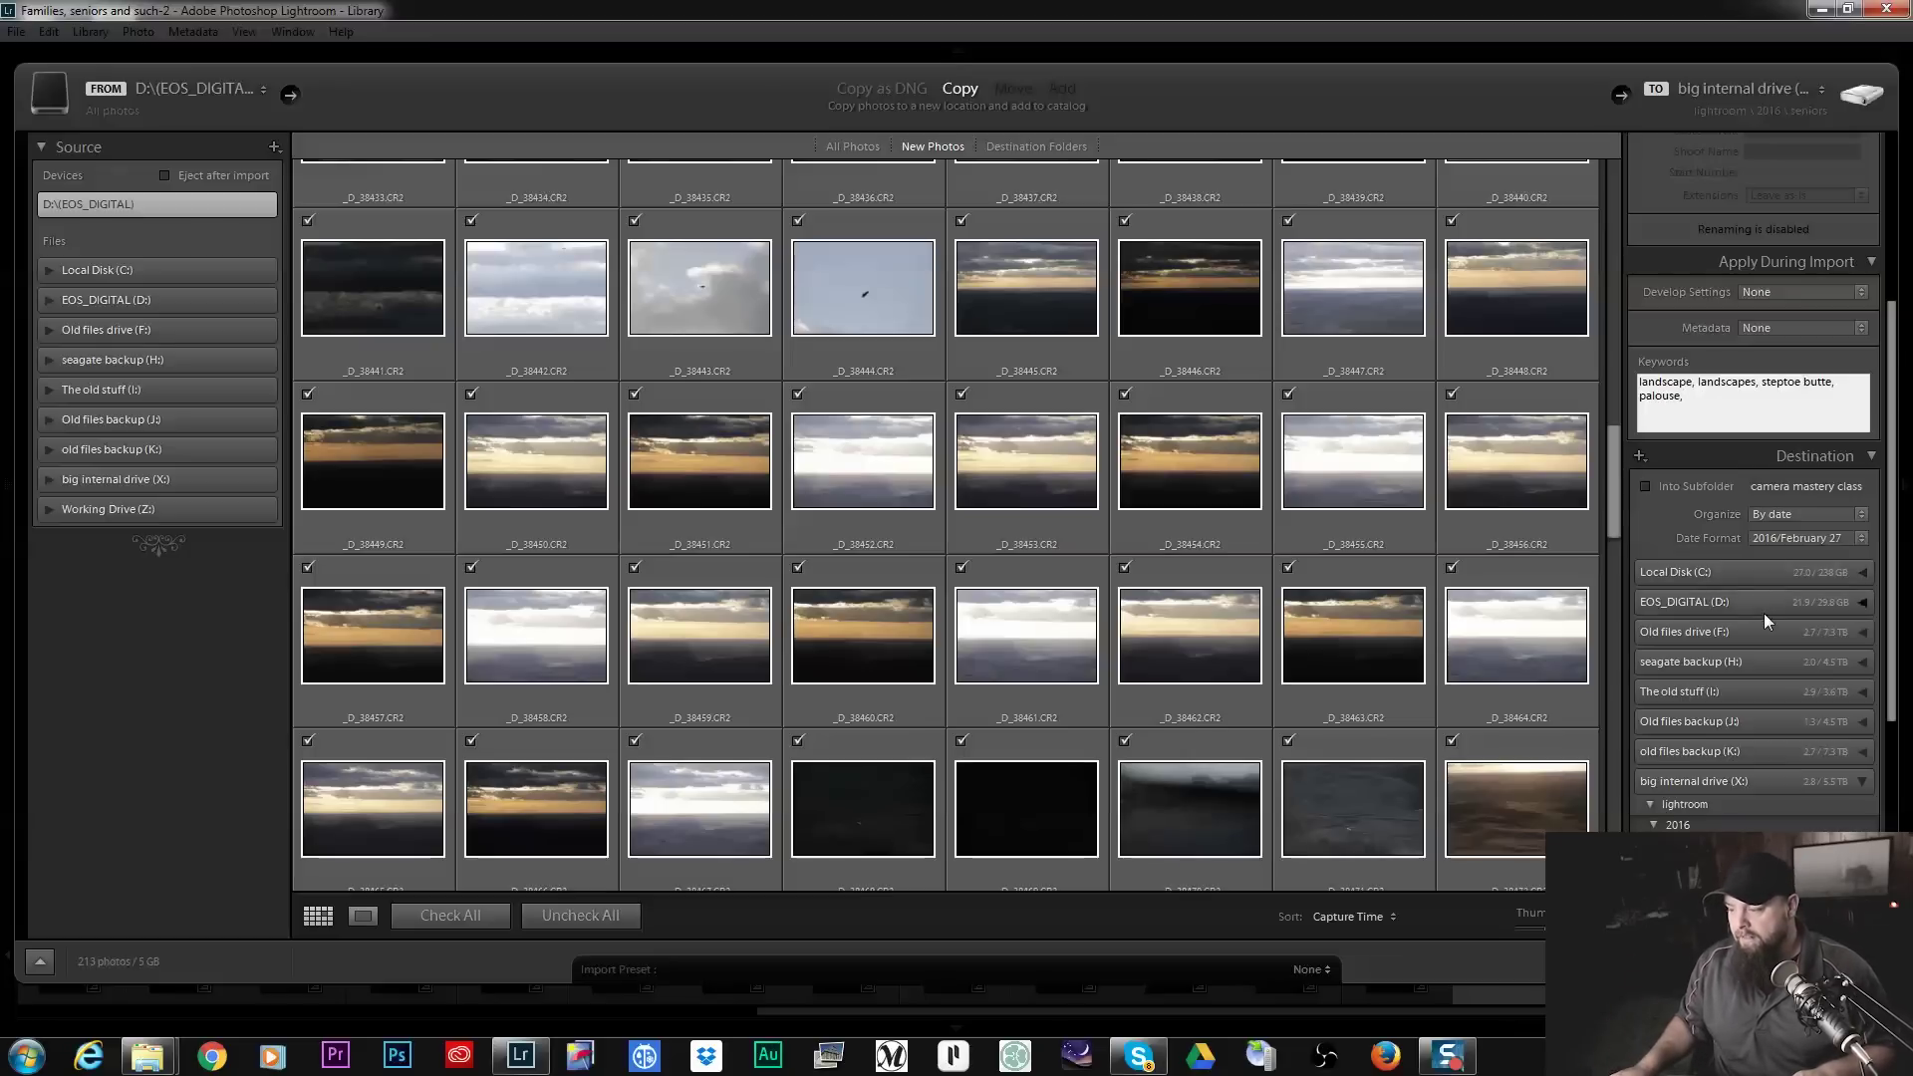
pyautogui.scroll(-3, 1766, 618)
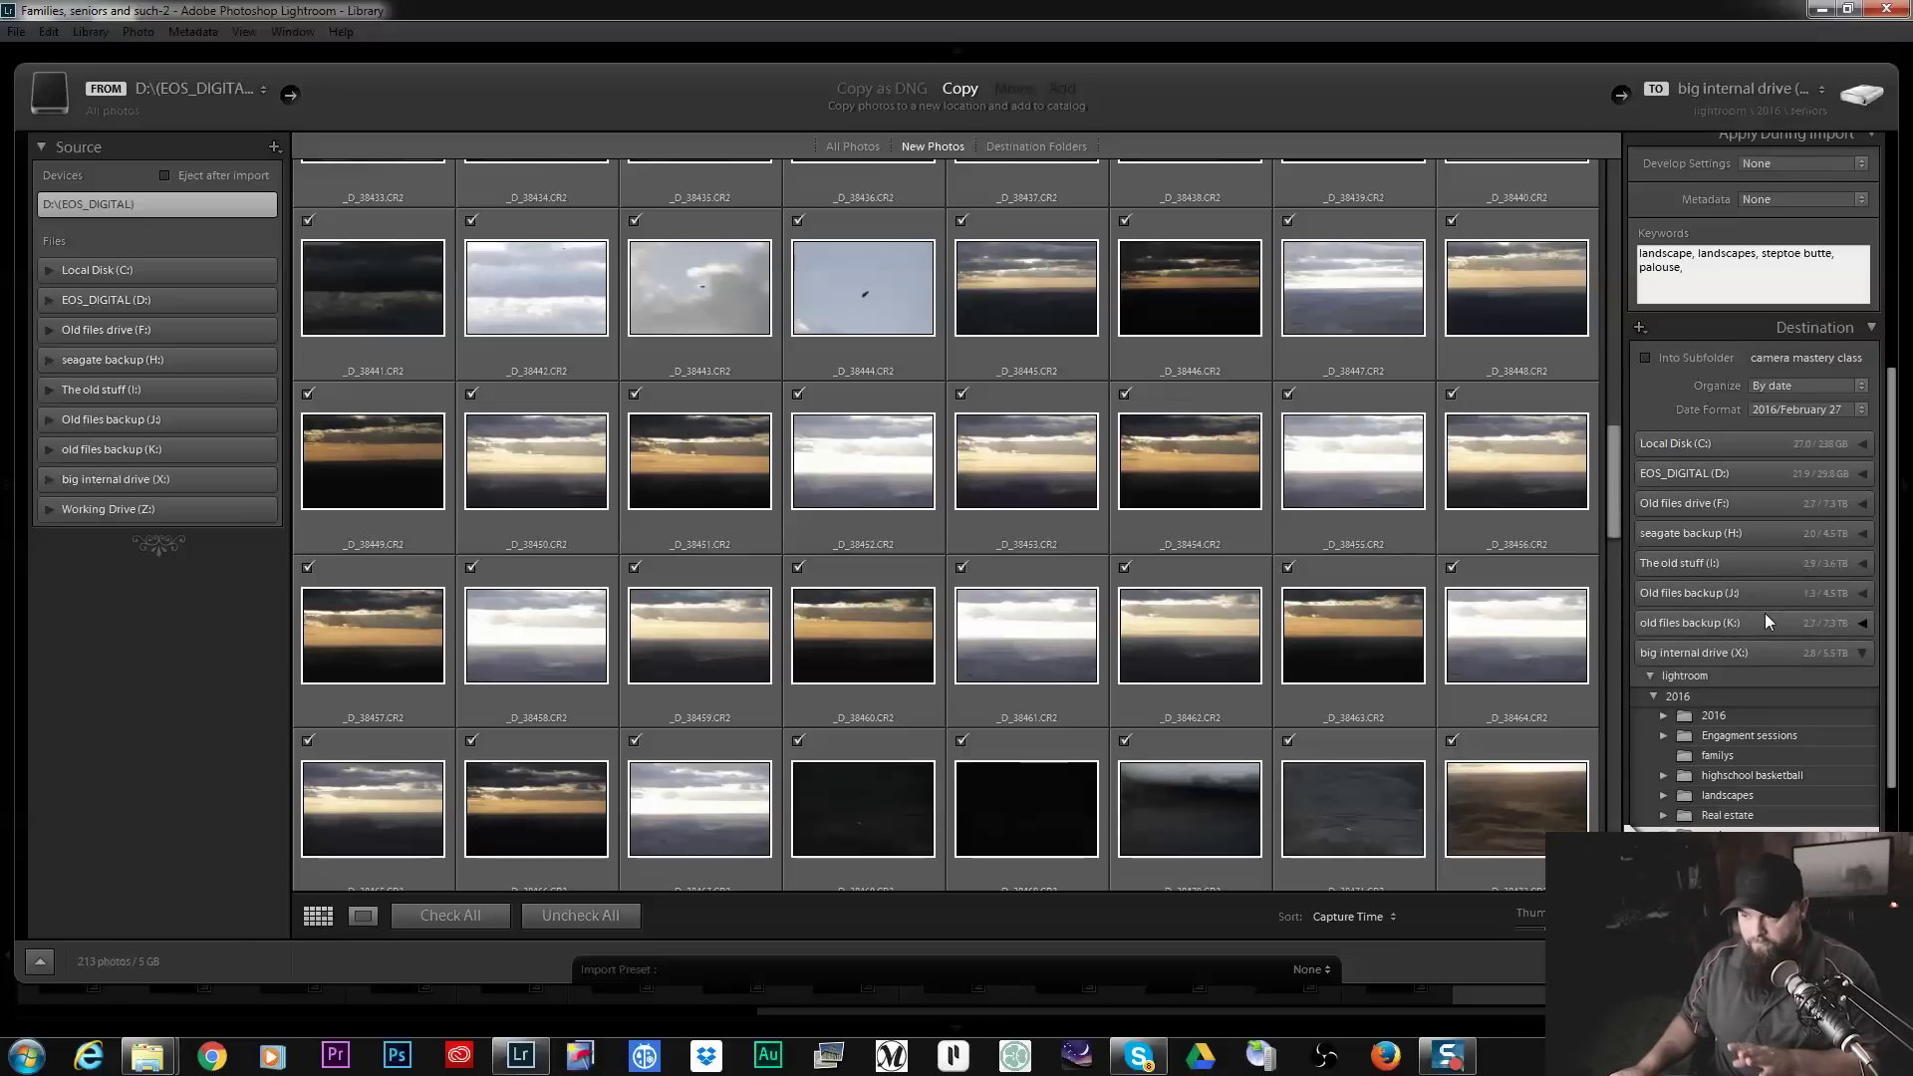
pyautogui.scroll(-3, 1788, 462)
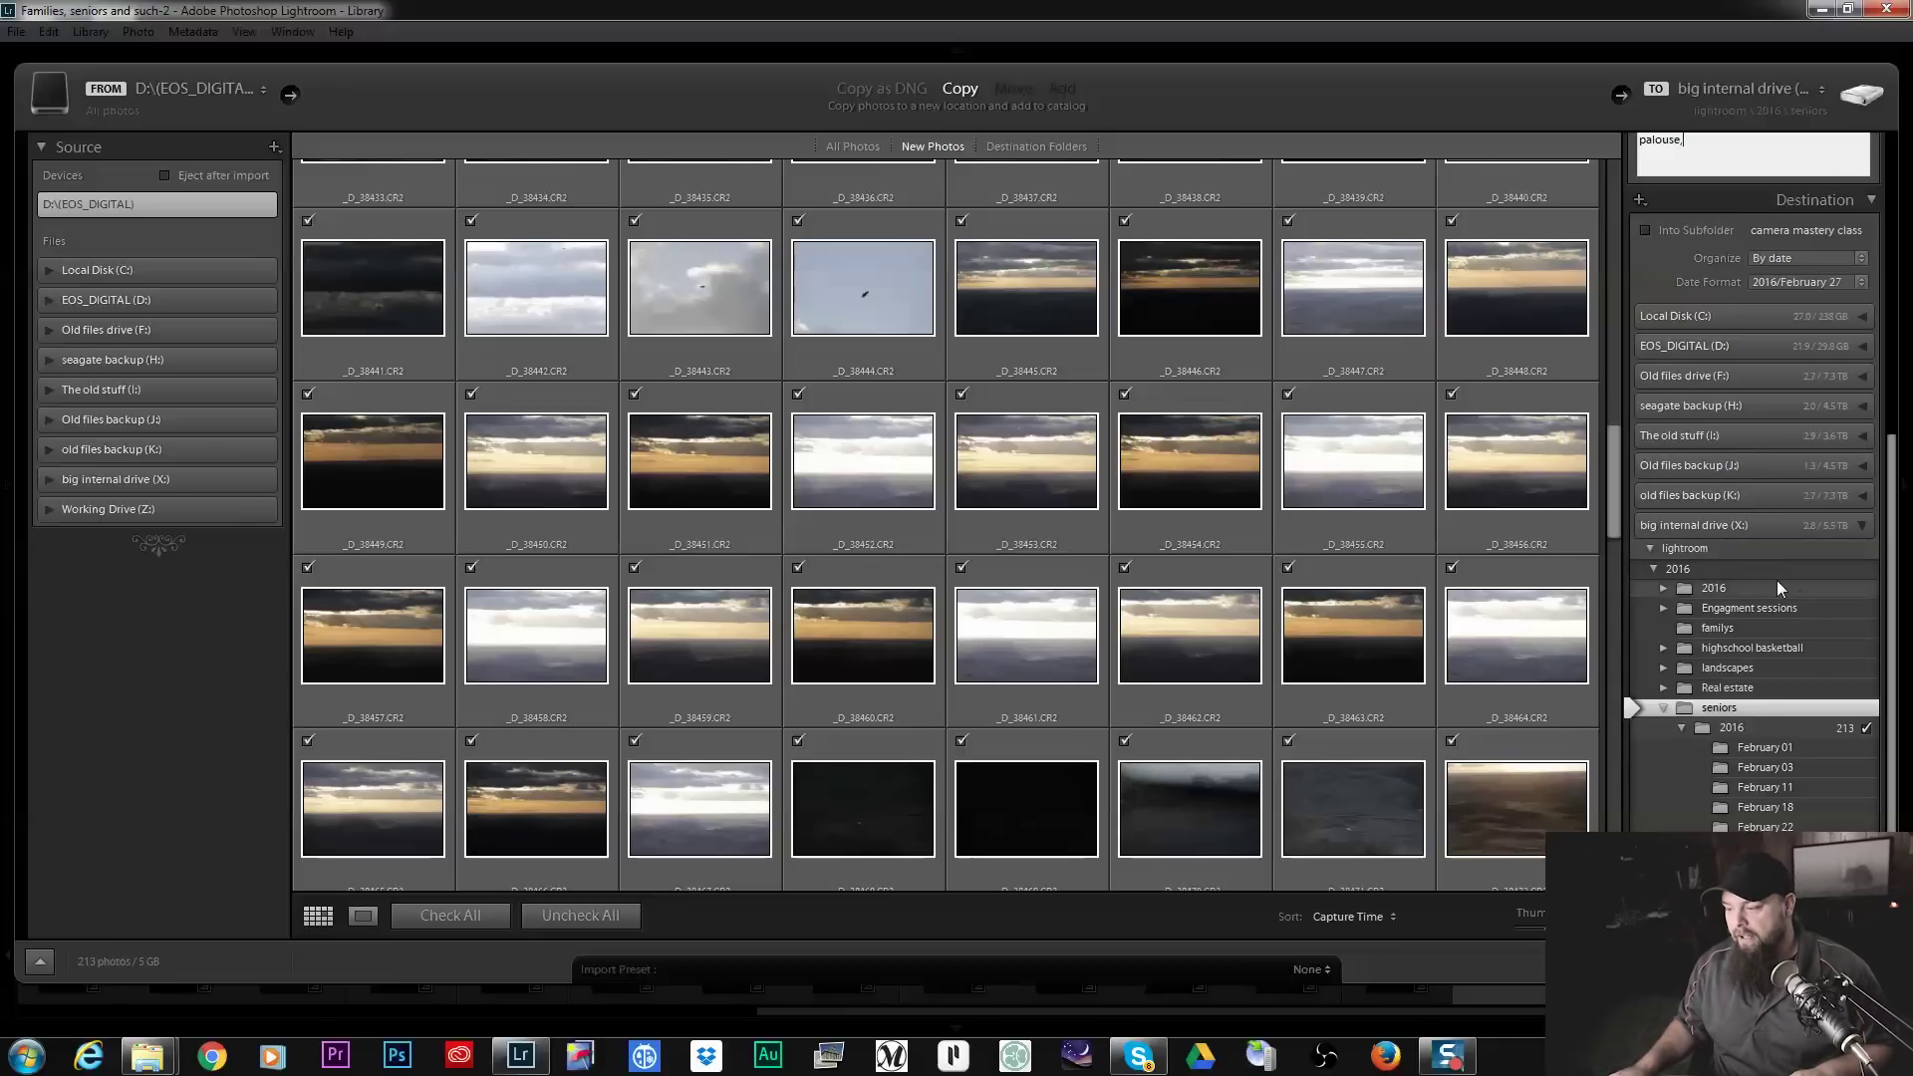
pyautogui.scroll(-2, 1777, 580)
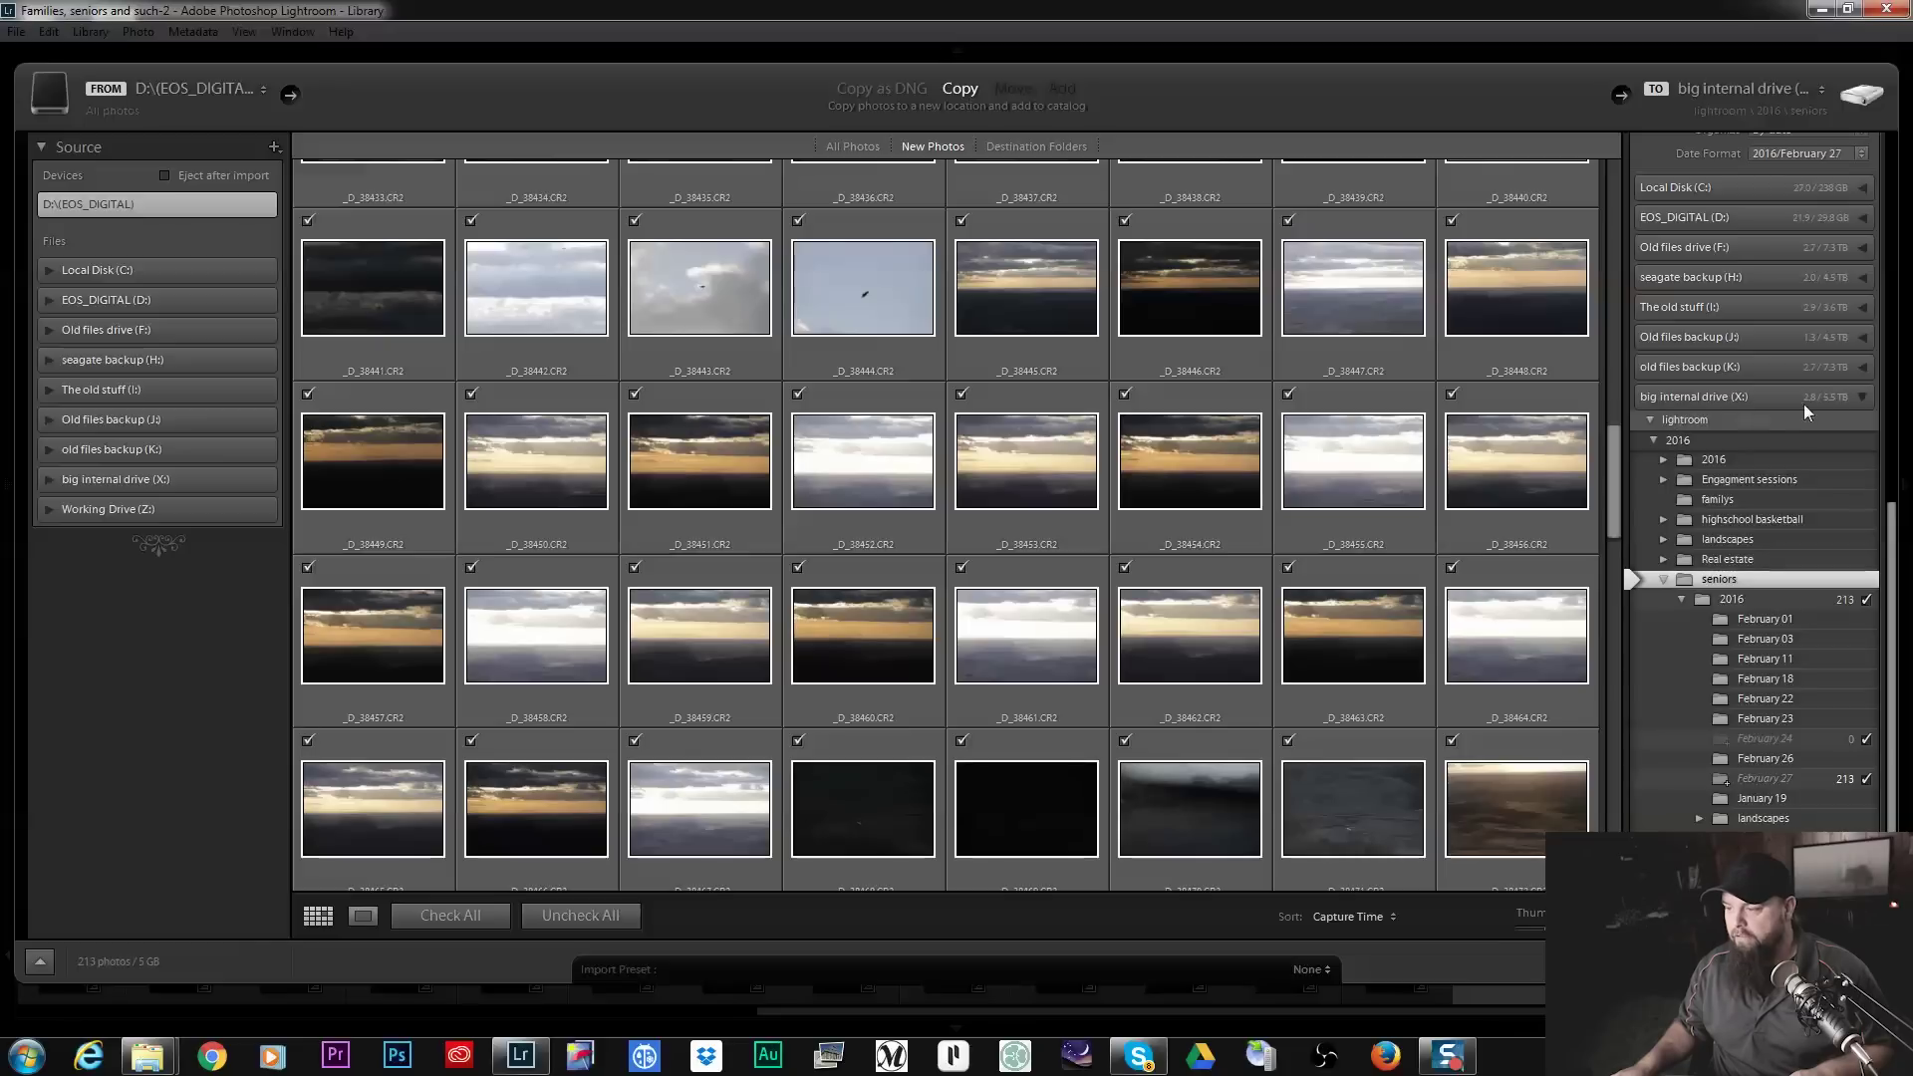
pyautogui.scroll(3, 1798, 483)
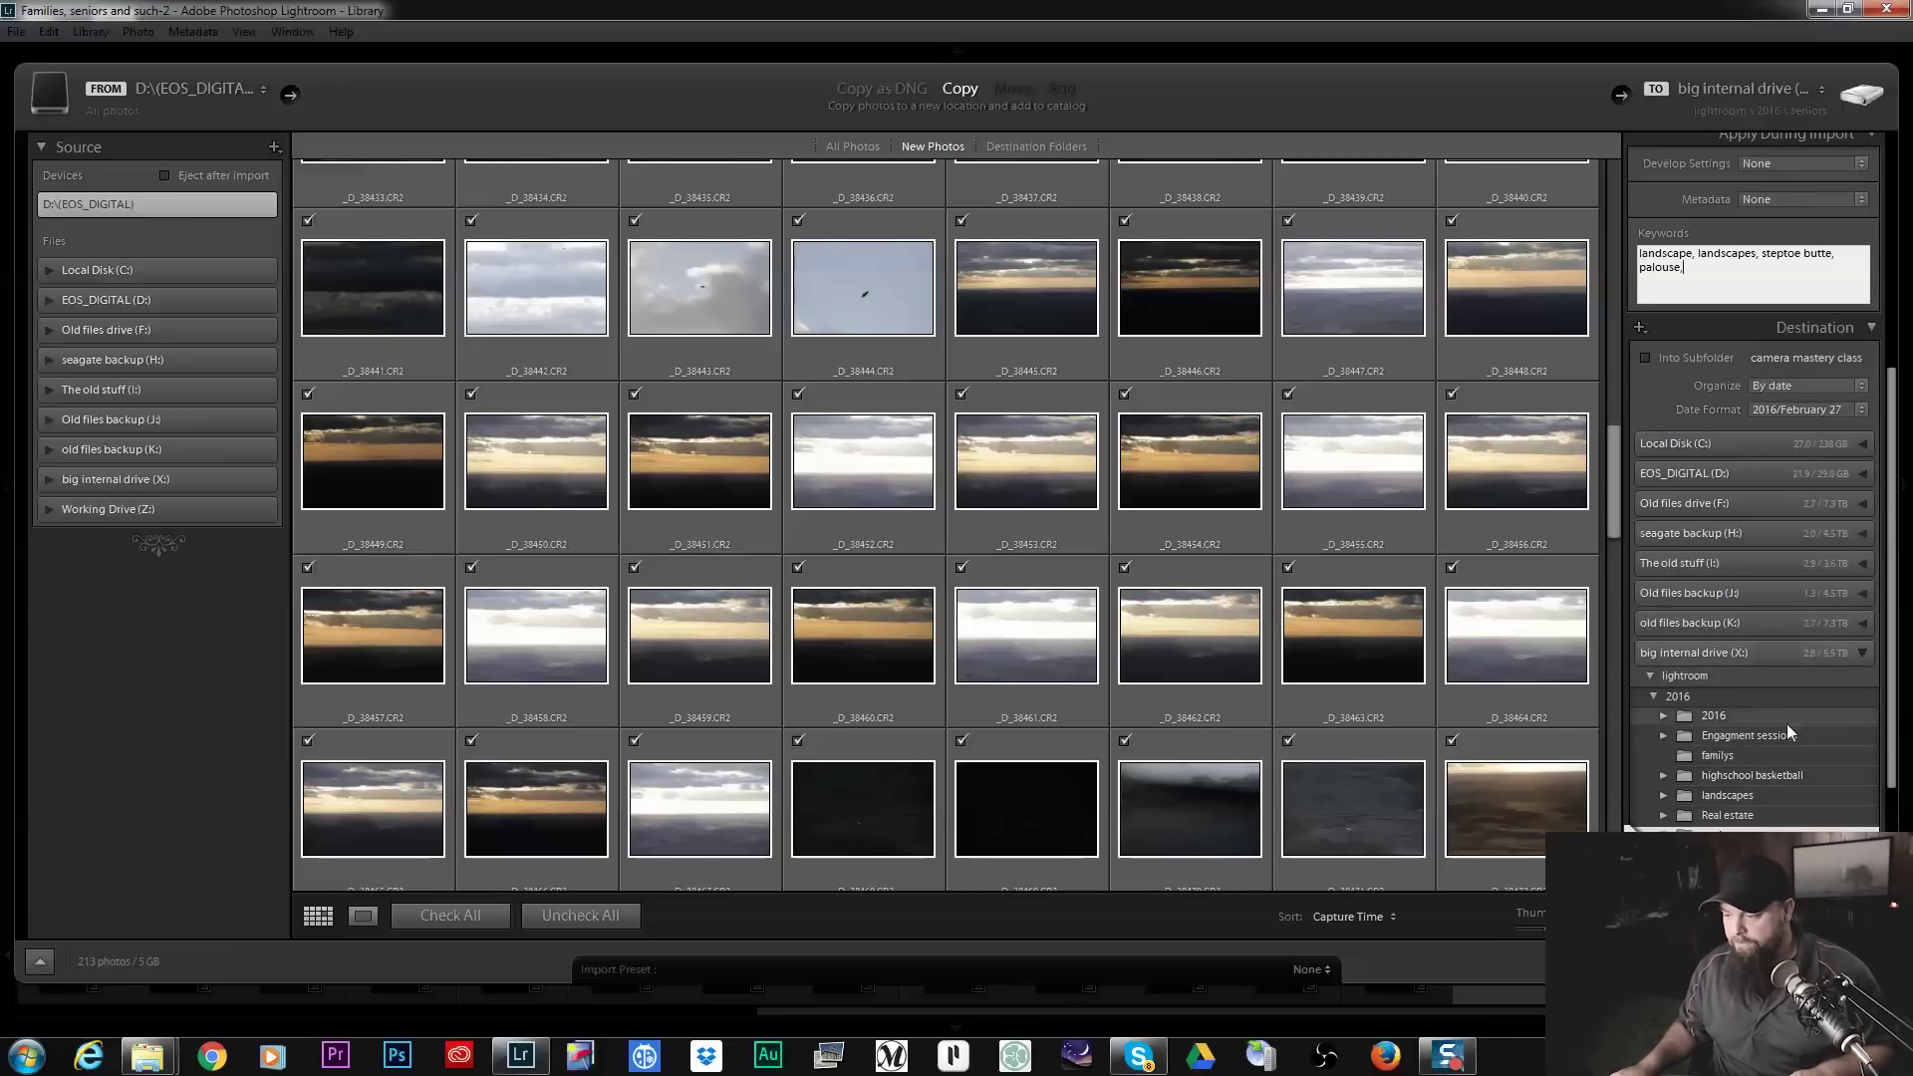
pyautogui.scroll(-2, 1786, 724)
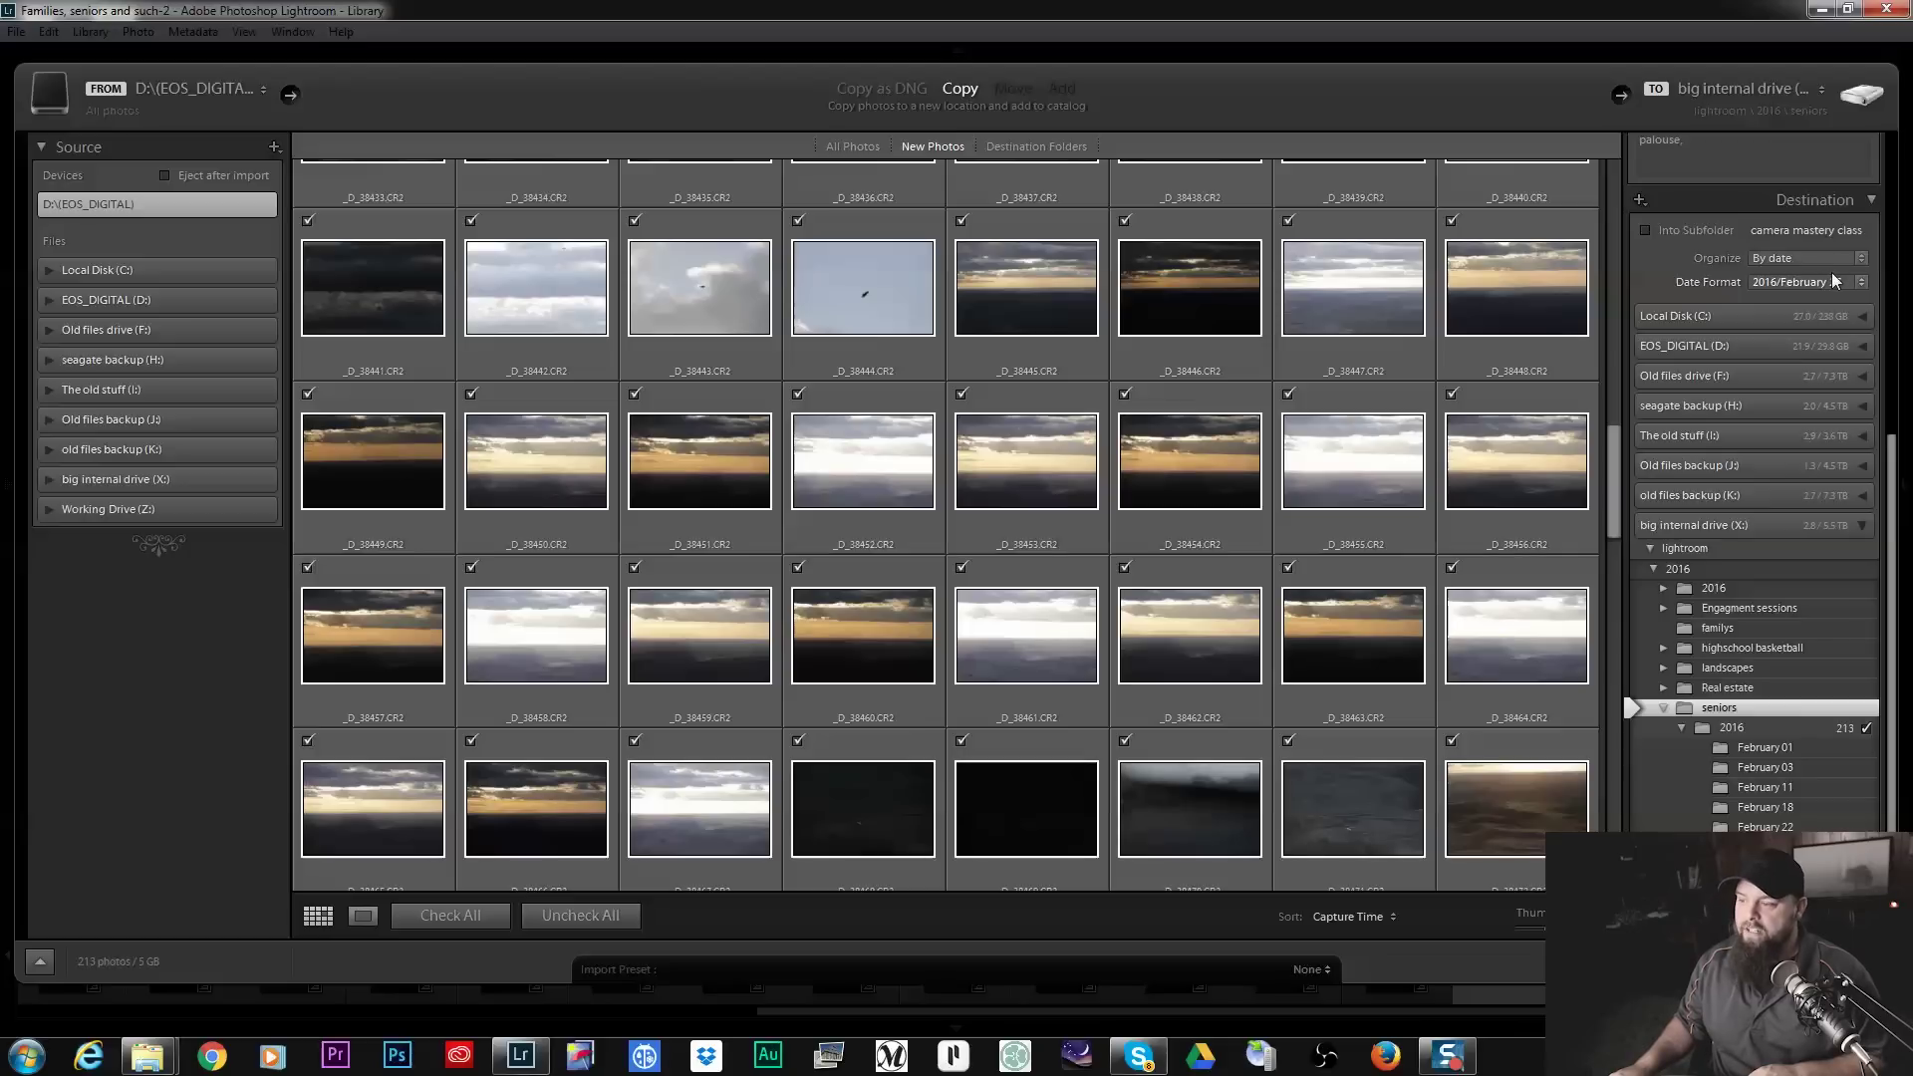
pyautogui.click(1751, 282)
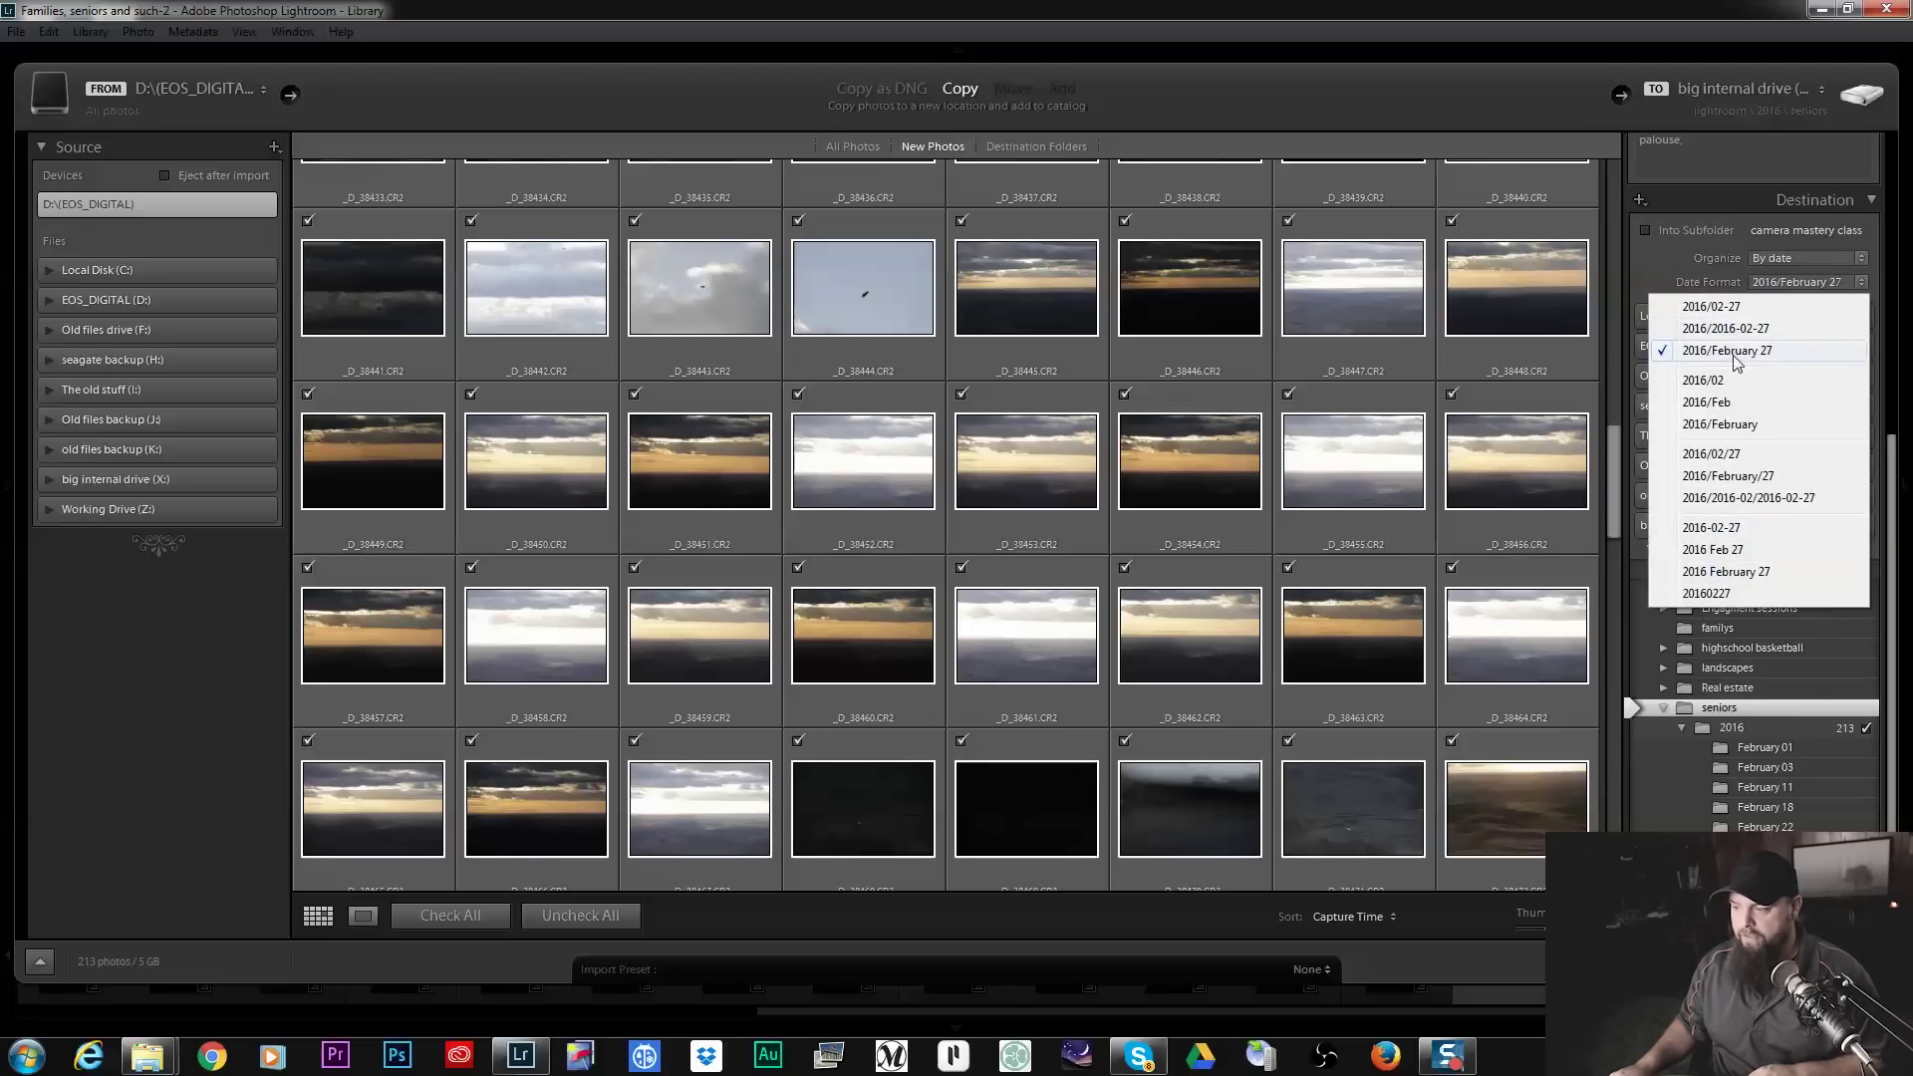
# - Keep the 2016/February 27 date format and pick the landscapes folder under lightroom/2016 as destination
pyautogui.click(1748, 159)
pyautogui.scroll(-2, 1787, 666)
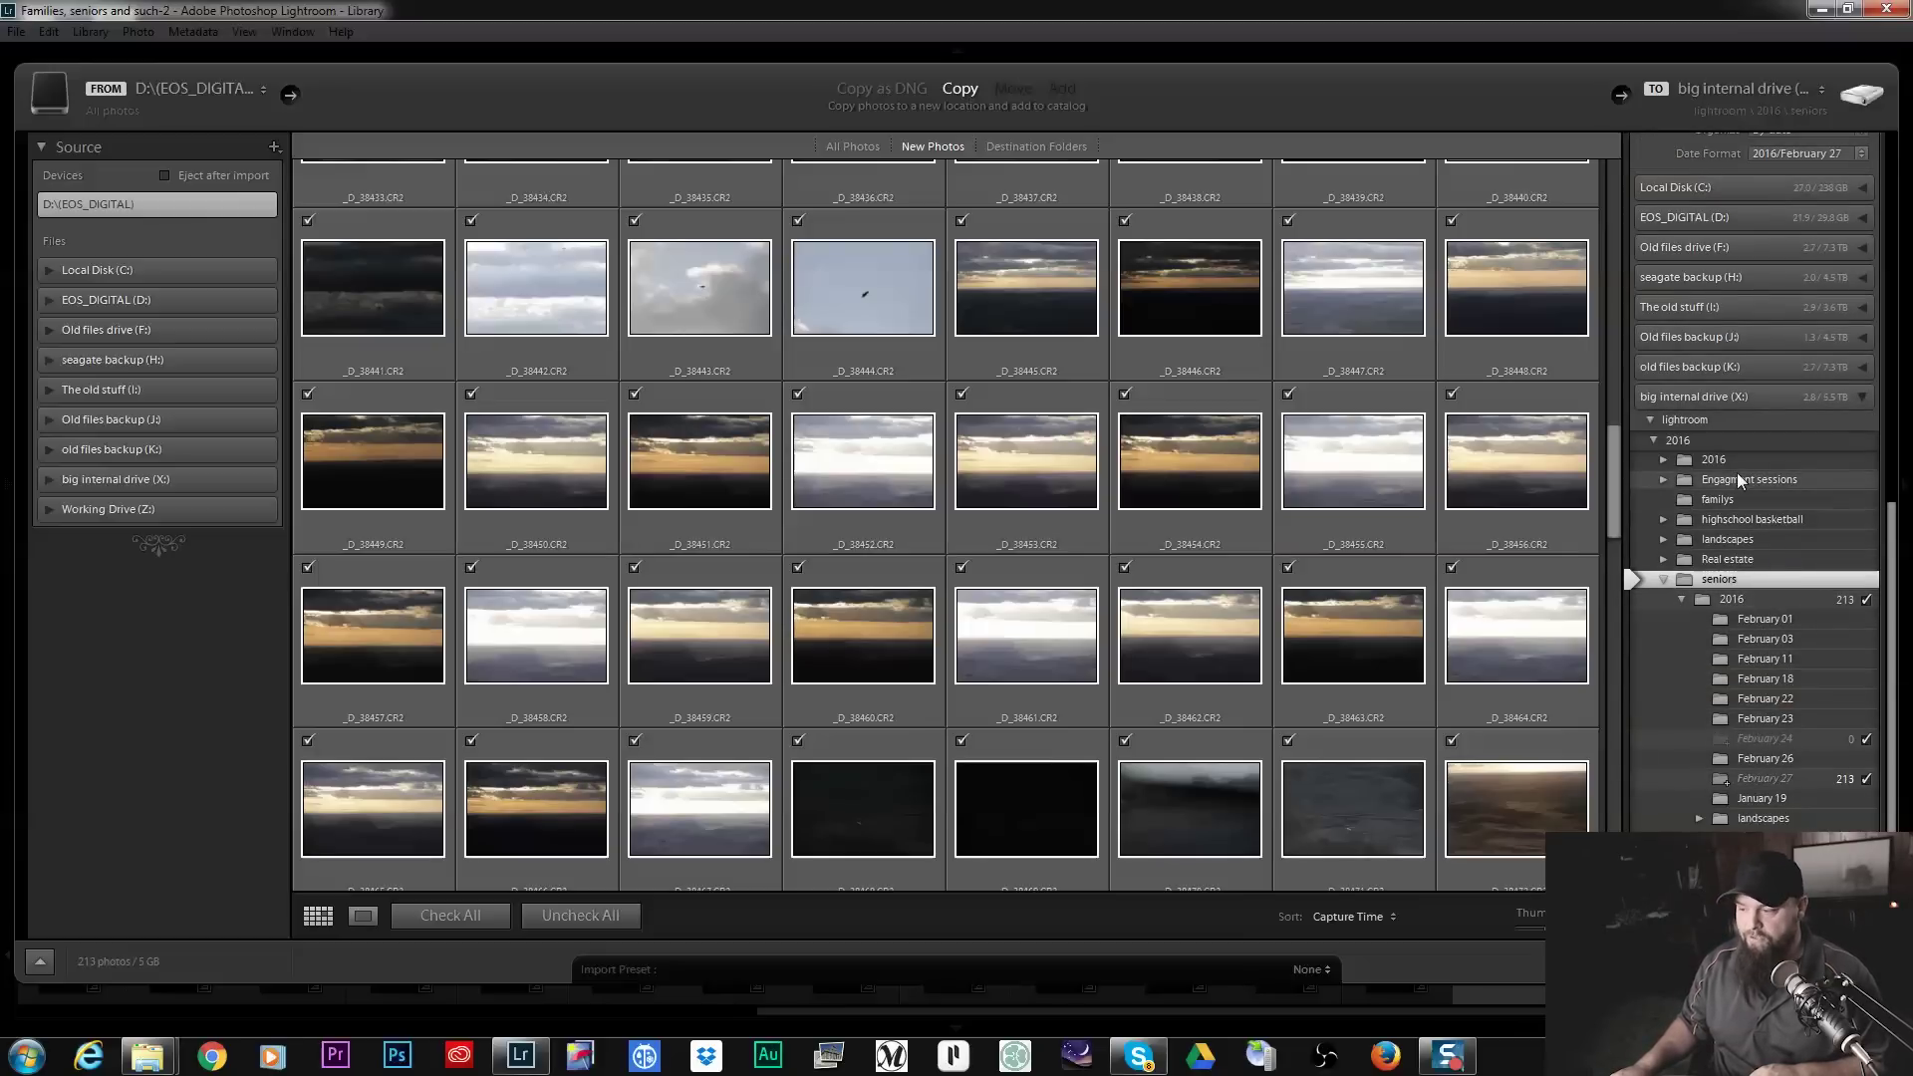
pyautogui.click(1715, 540)
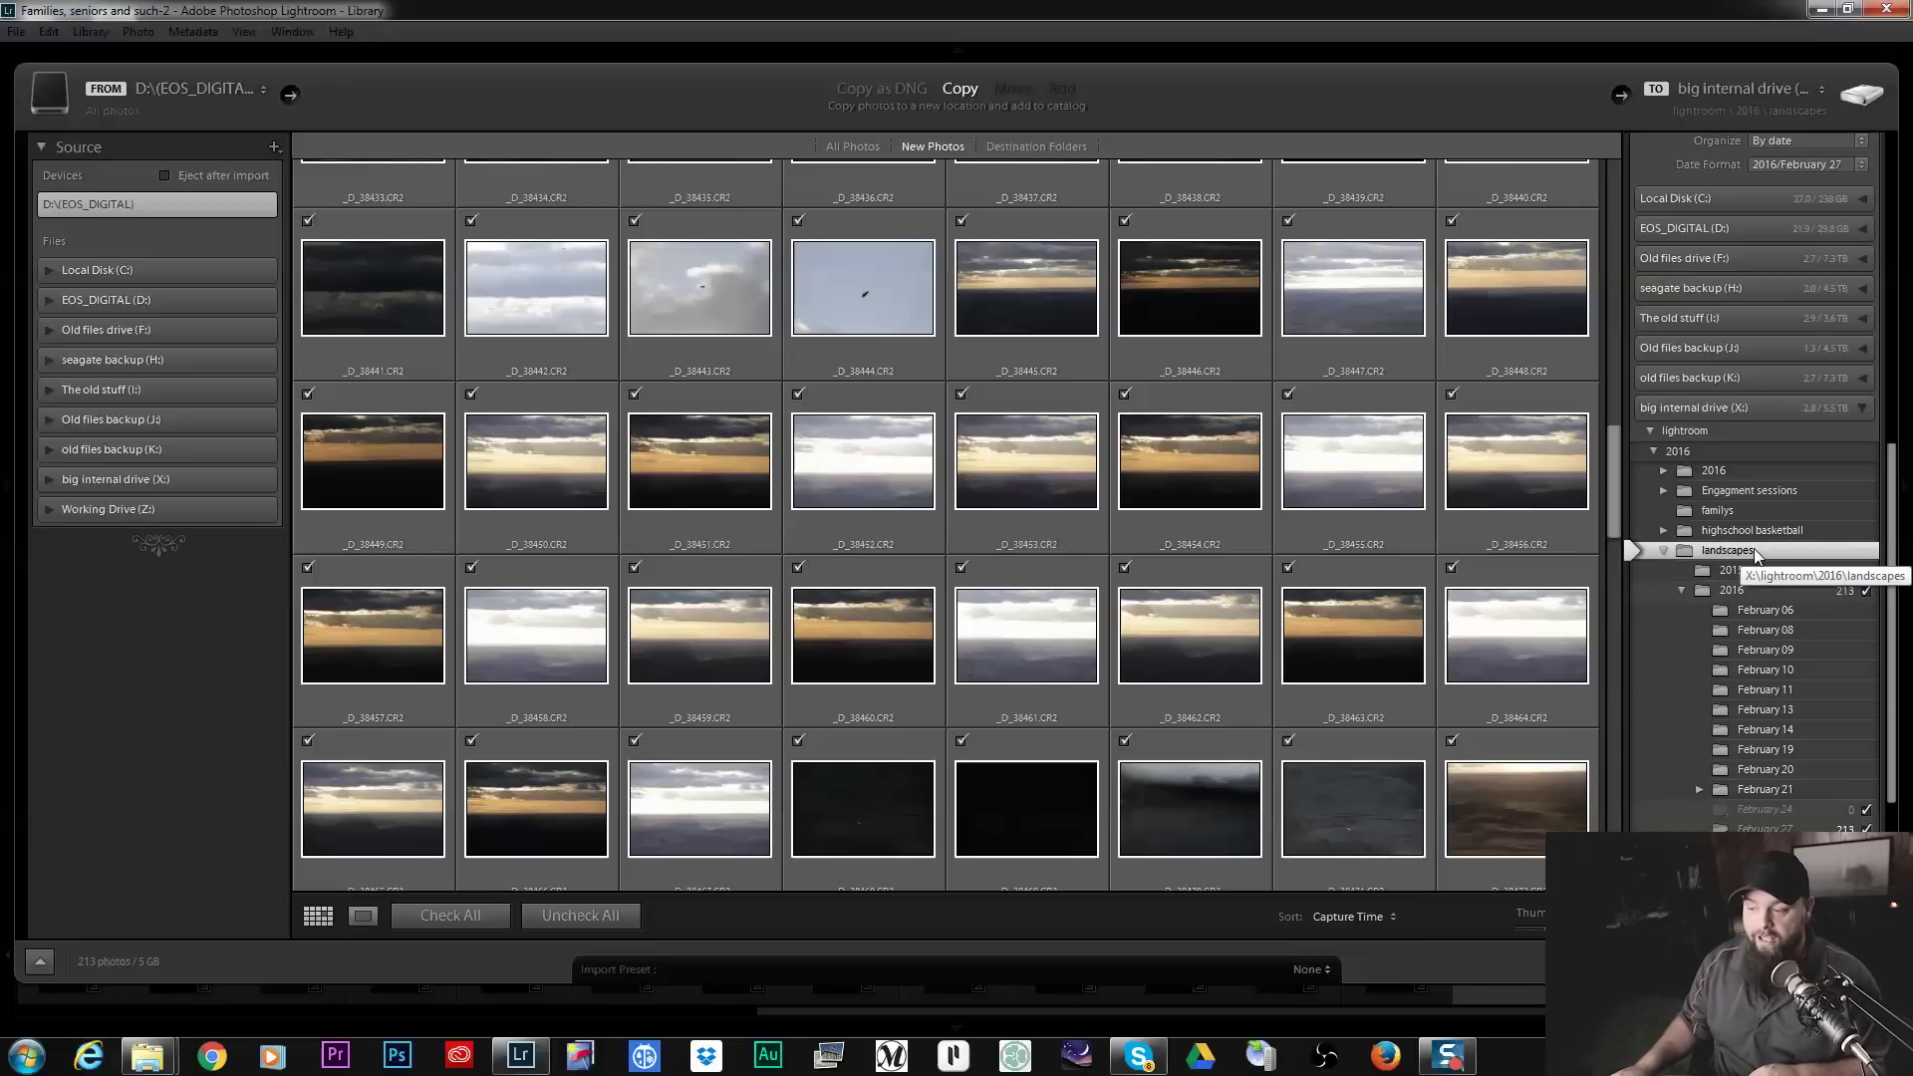
pyautogui.scroll(-5, 1796, 606)
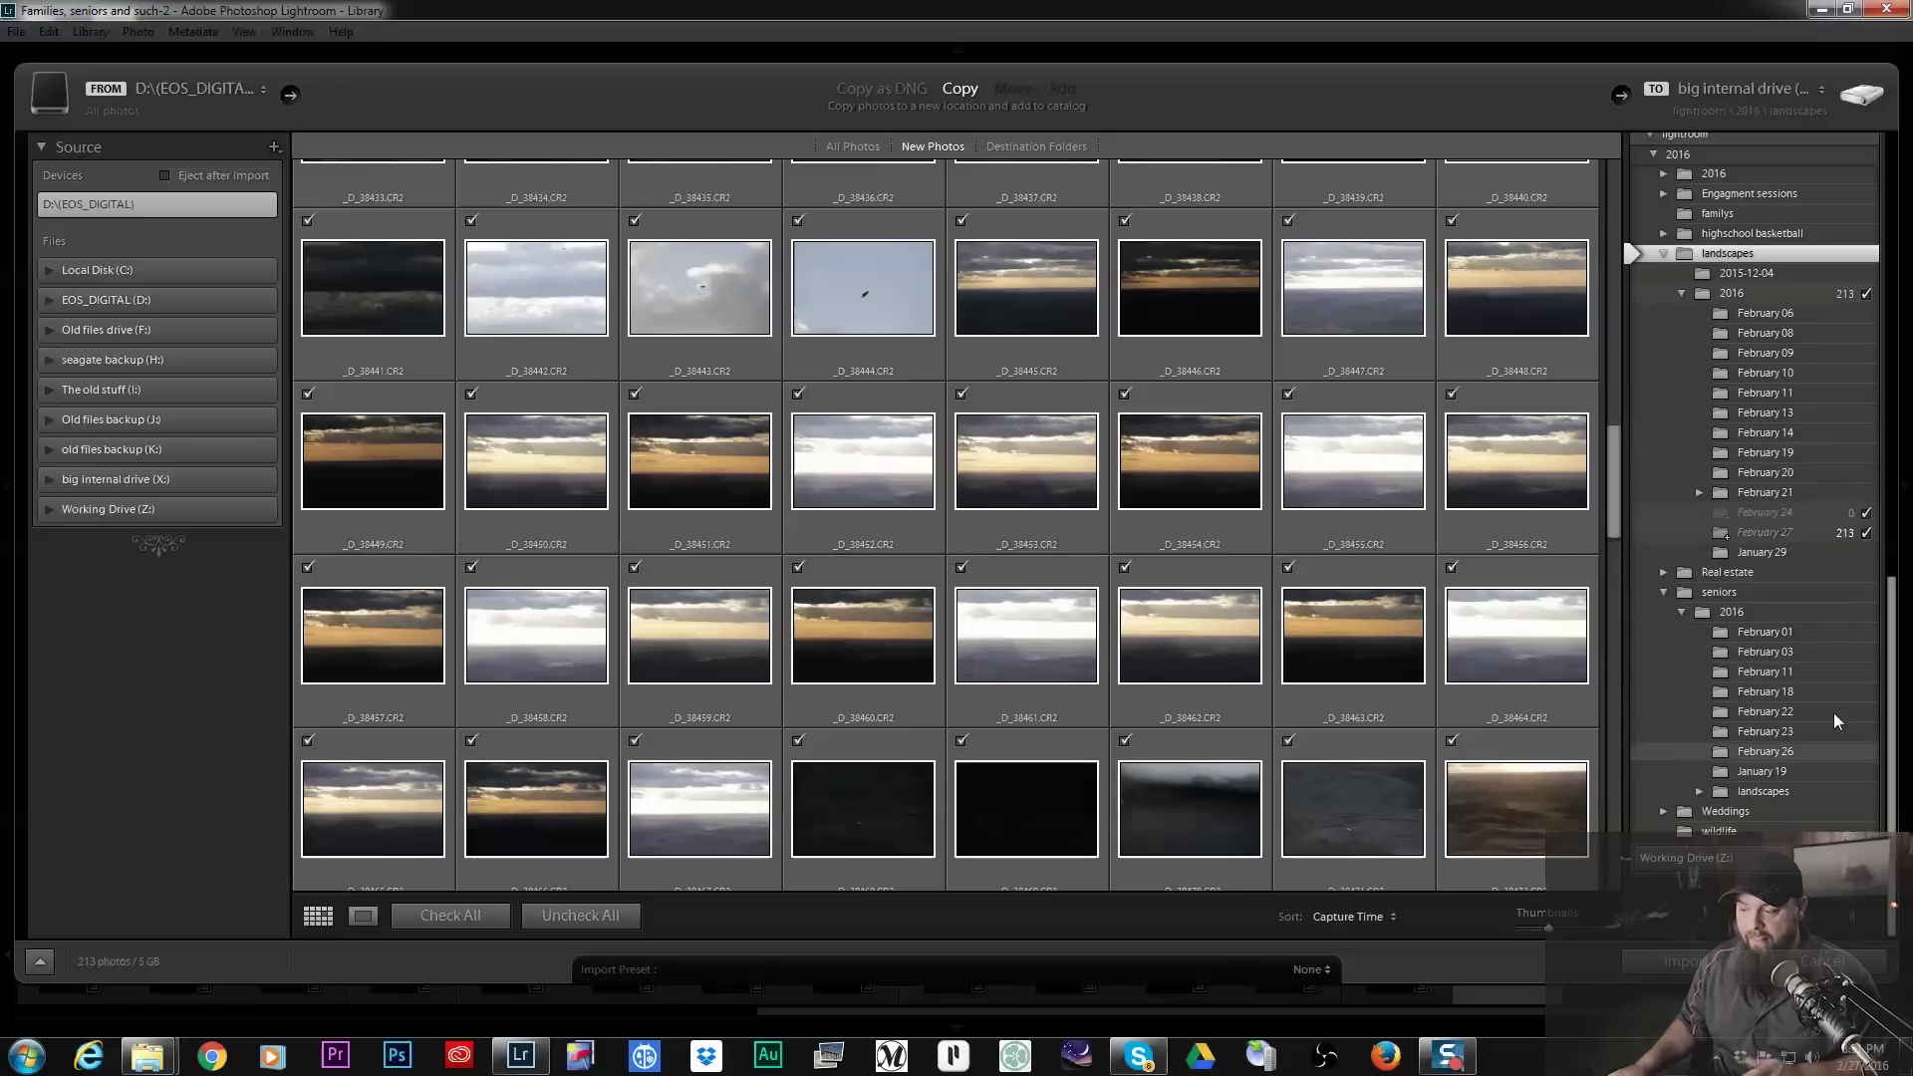
# - Start copying and importing the 213 checked photos into the Library
pyautogui.click(1691, 956)
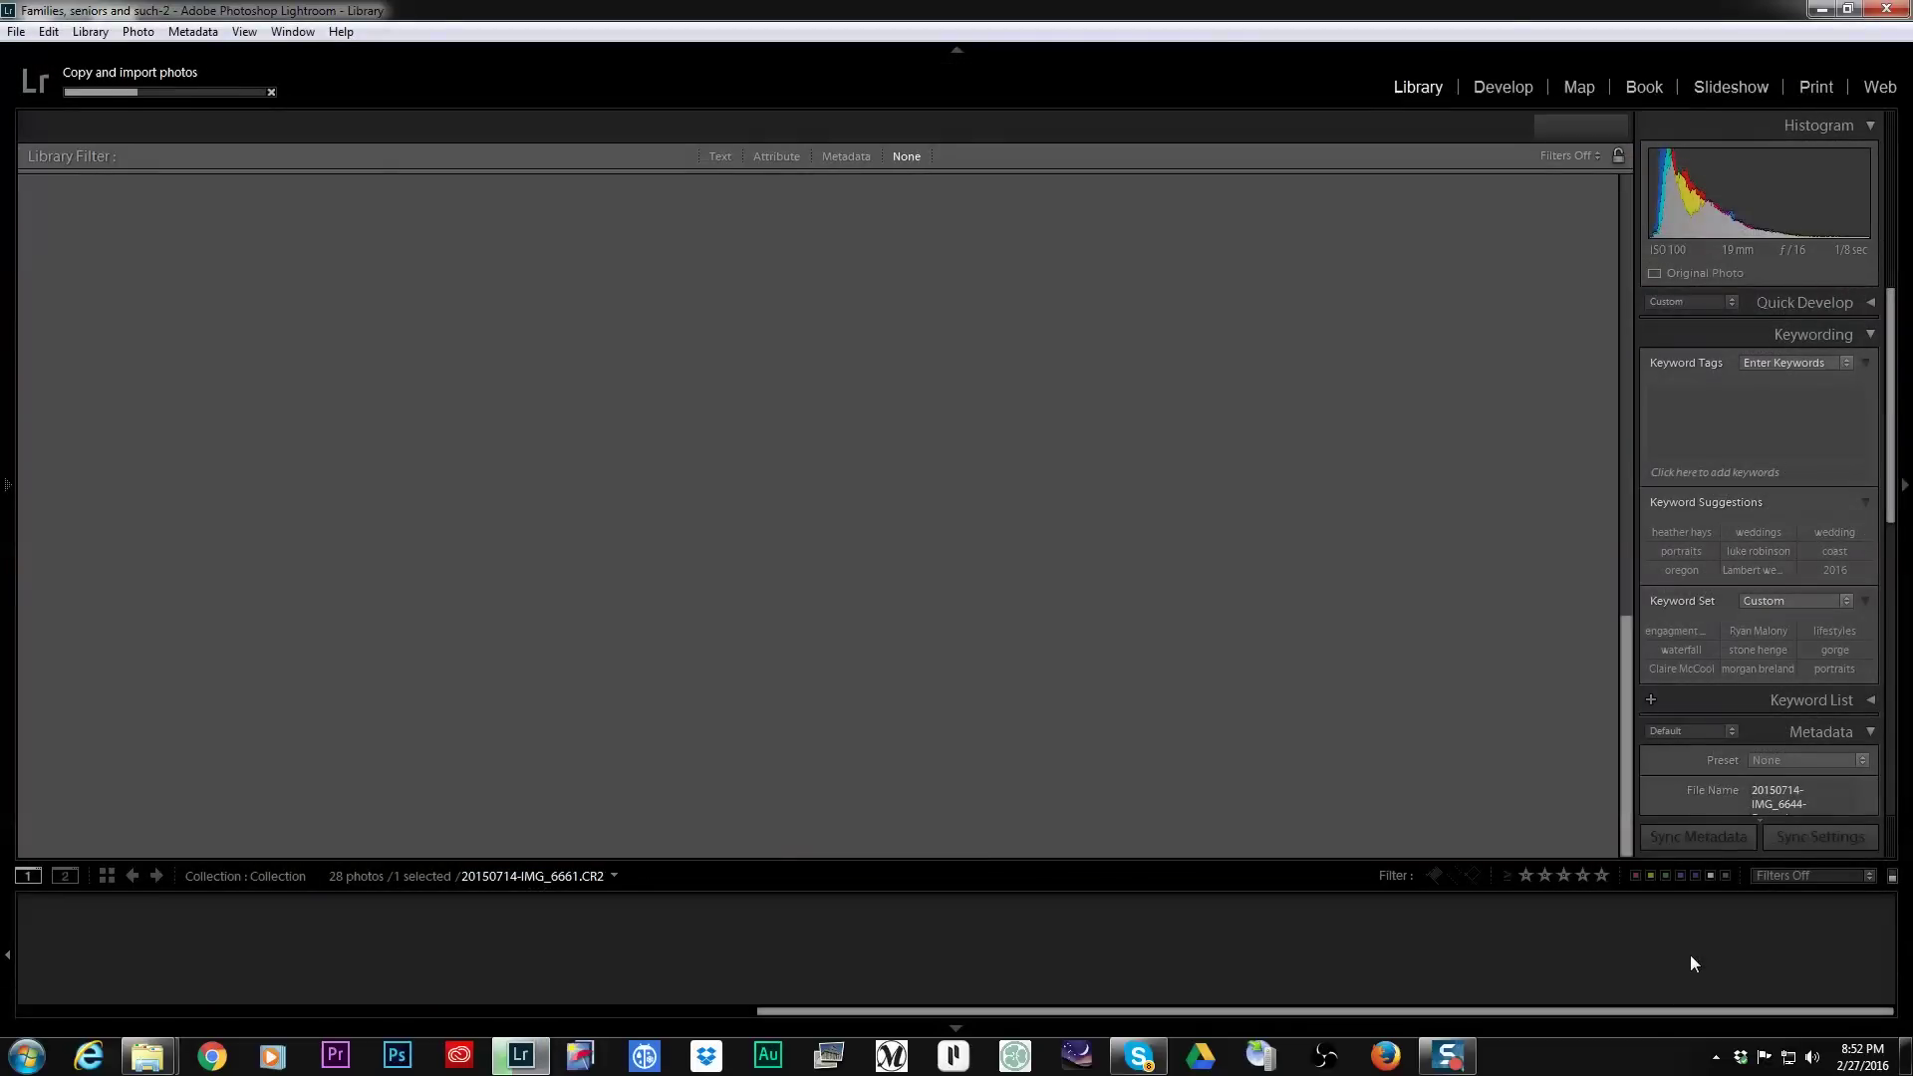